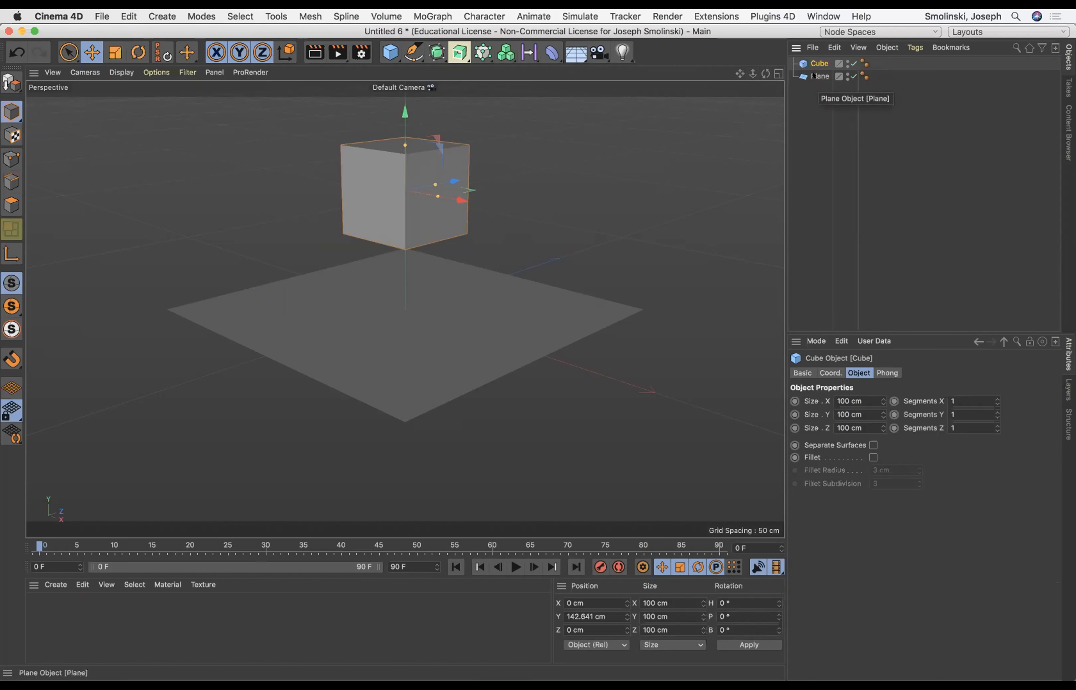
Step: Apply a Rigid Body simulation tag to the cube
click(814, 76)
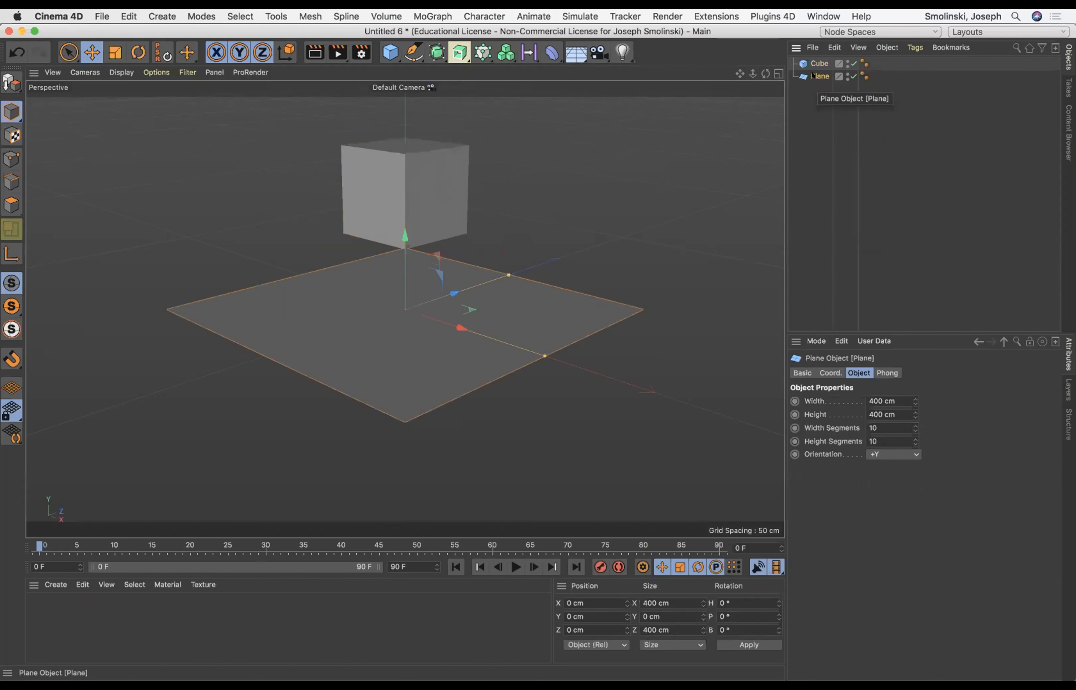
click(814, 63)
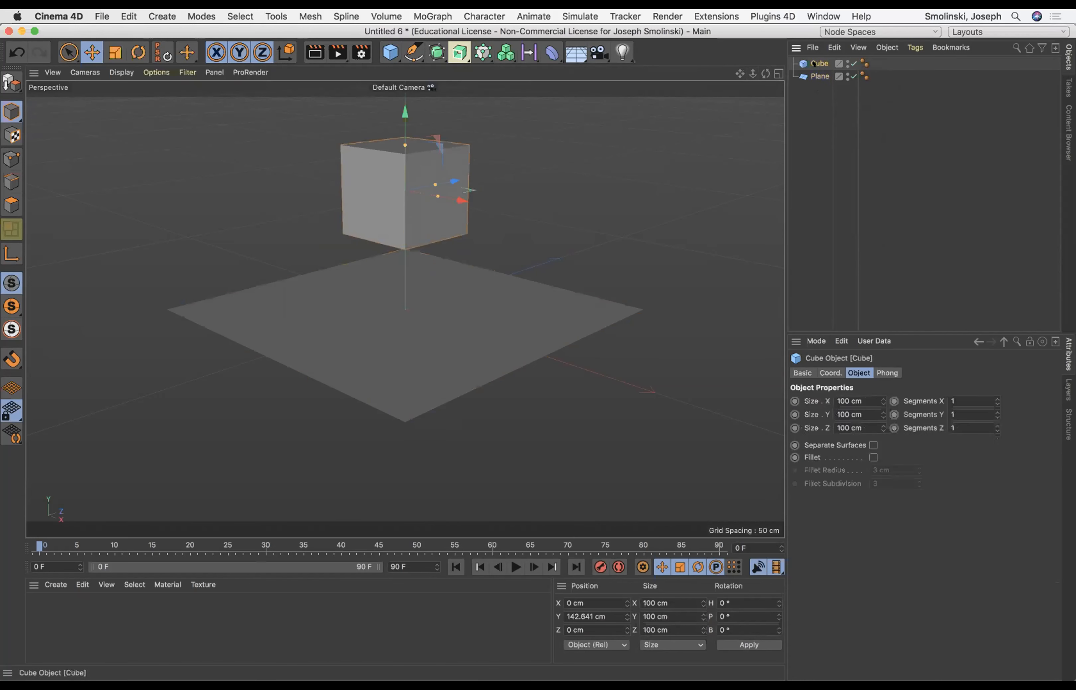
click(913, 47)
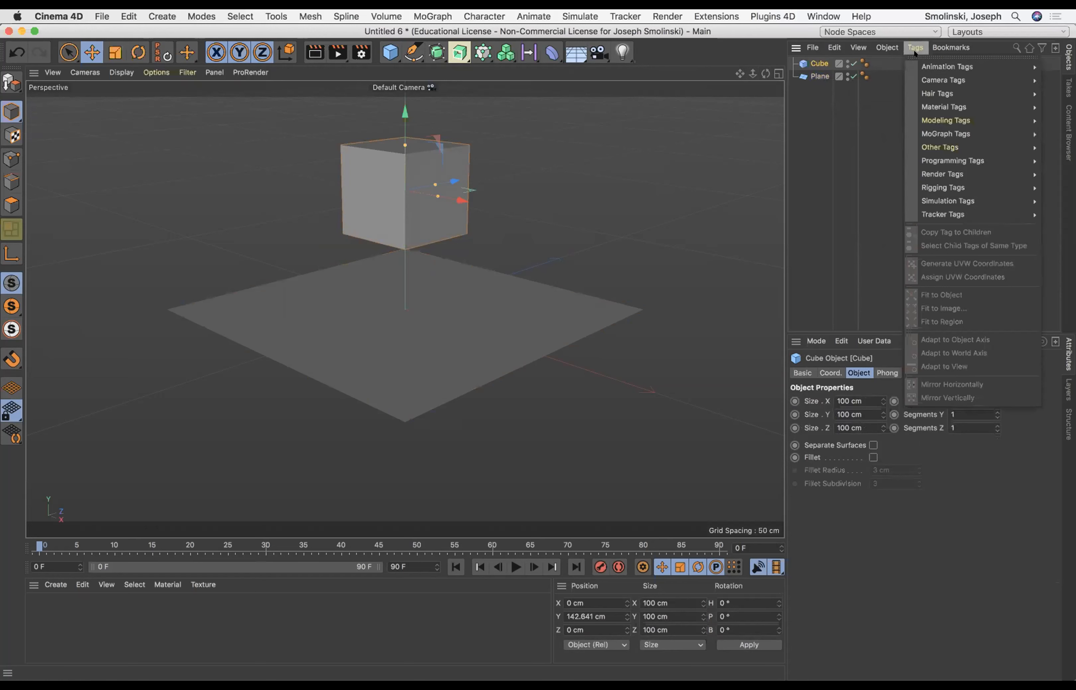
mouse_move(918, 64)
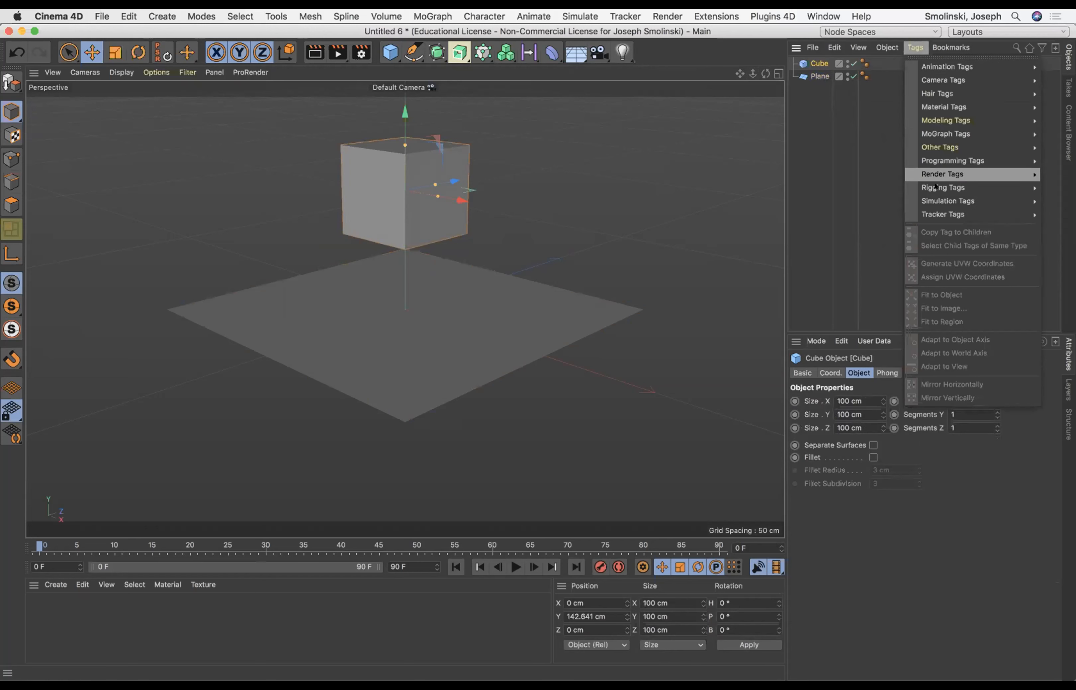
mouse_move(934, 199)
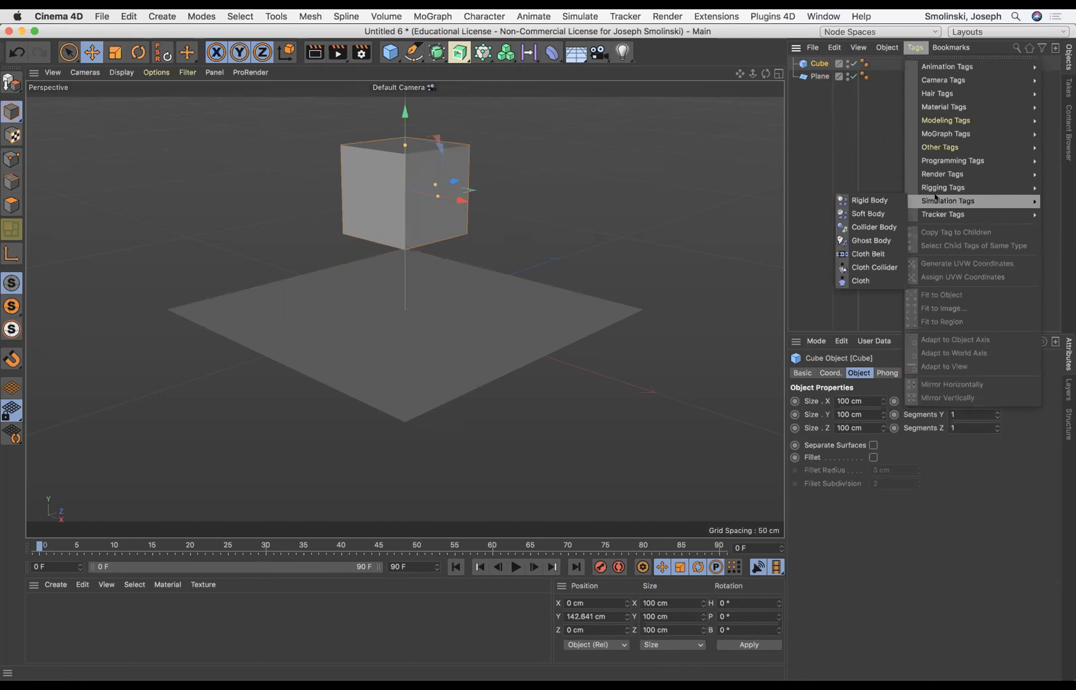
click(873, 200)
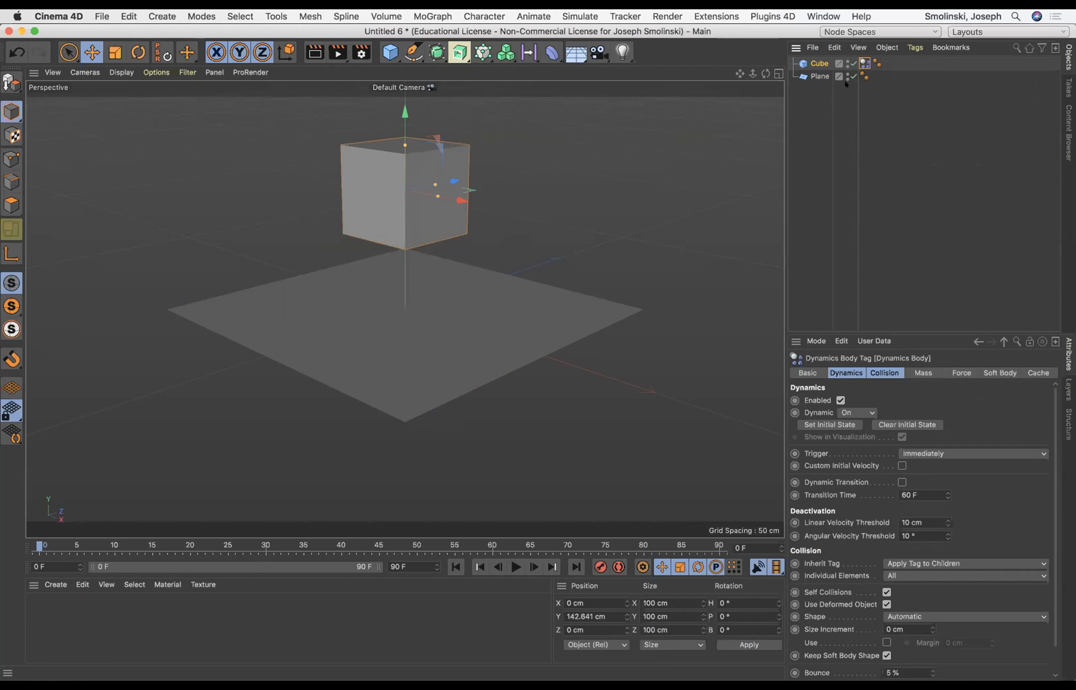
Step: Play the simulation to check how the cube falls, and return to the first frame
click(508, 567)
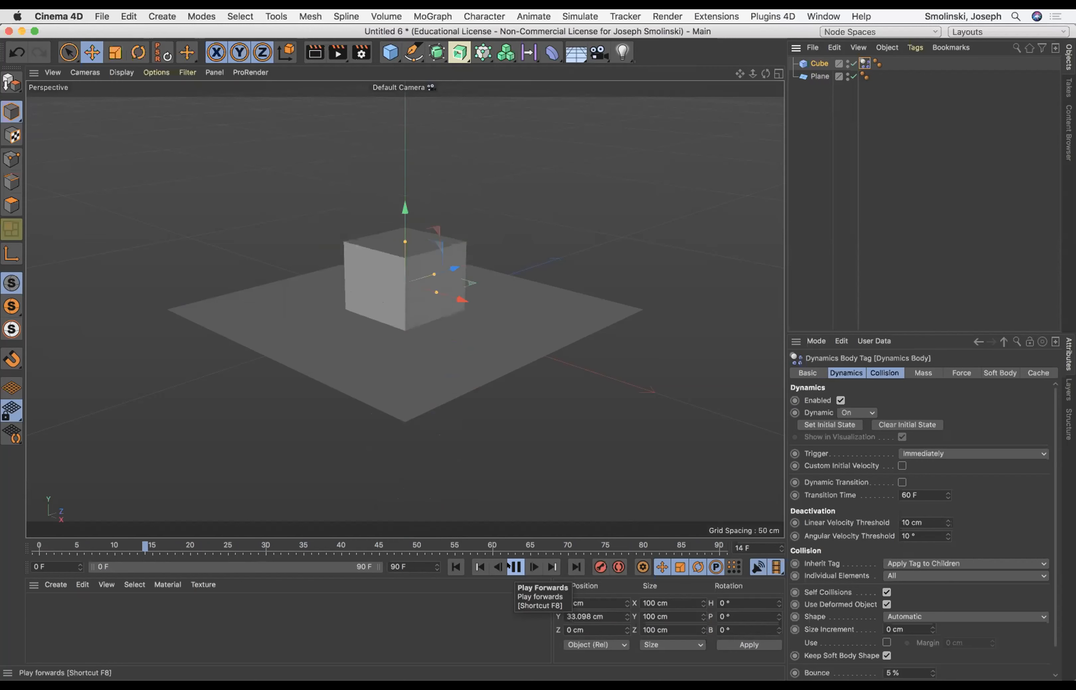
click(515, 567)
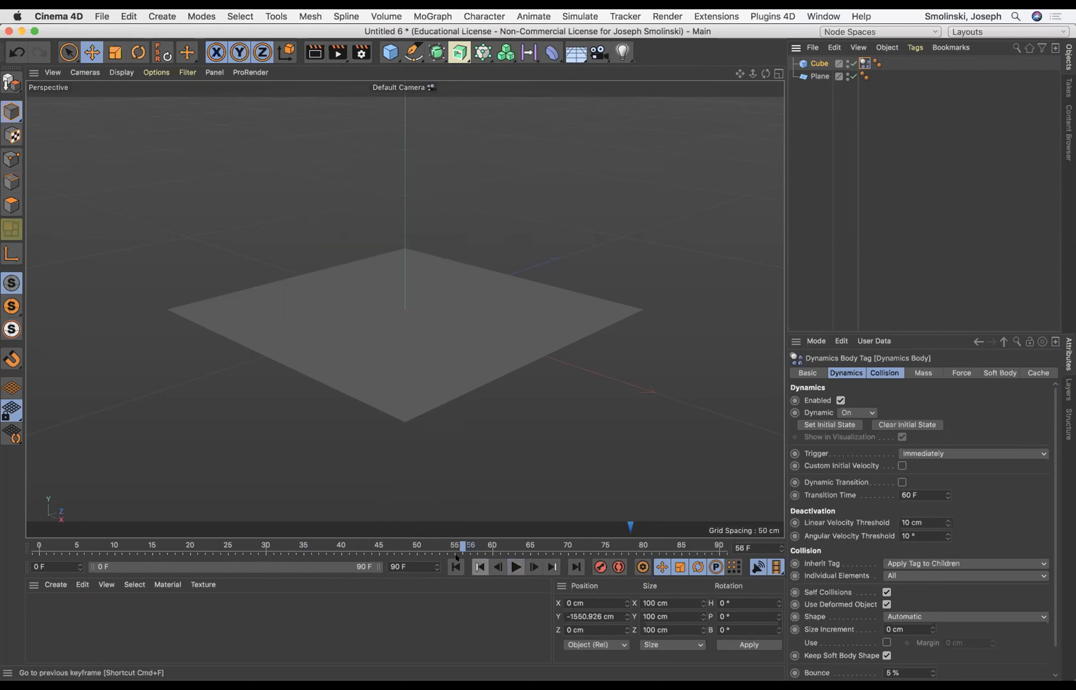
click(455, 567)
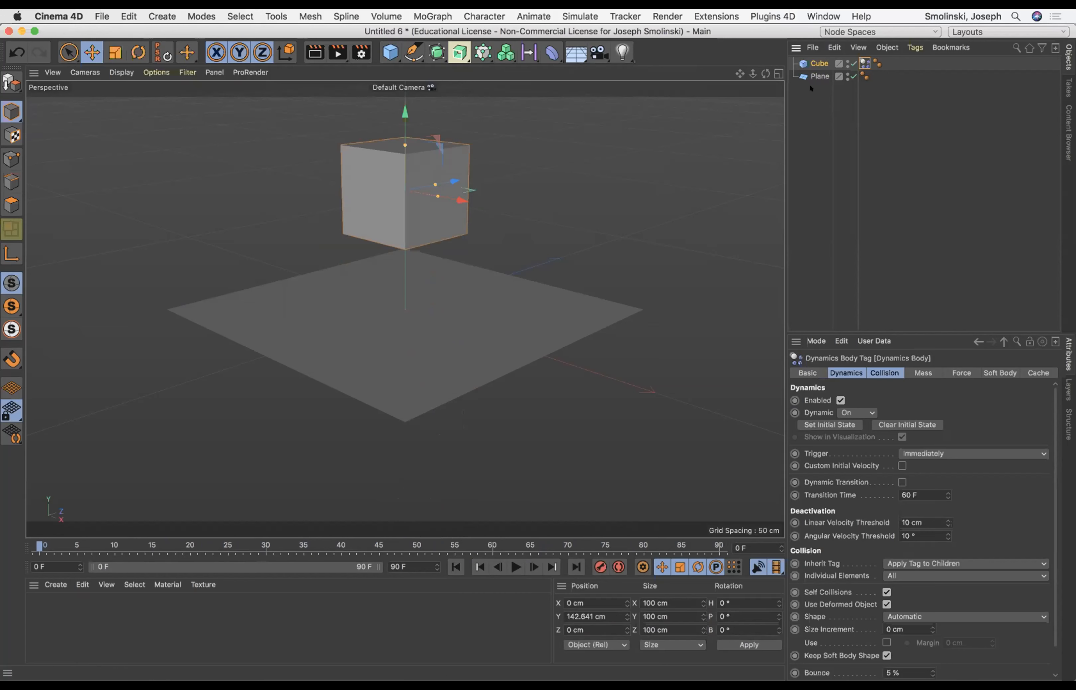
Step: Apply a Collider Body simulation tag to the plane and play the simulation
click(814, 76)
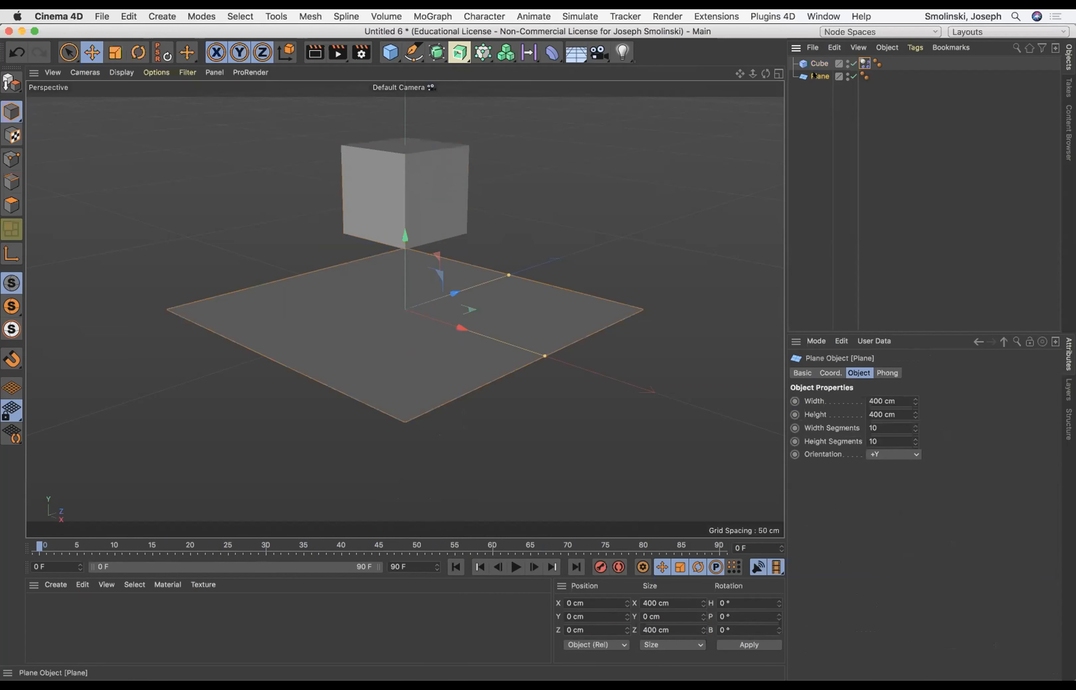
click(914, 47)
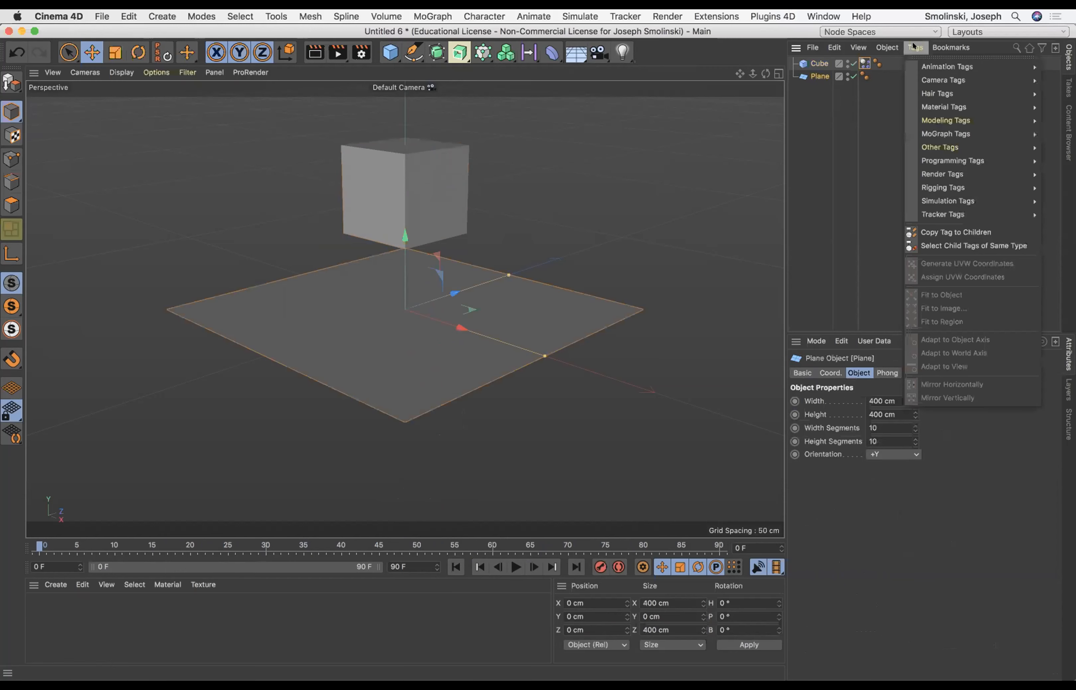
mouse_move(933, 197)
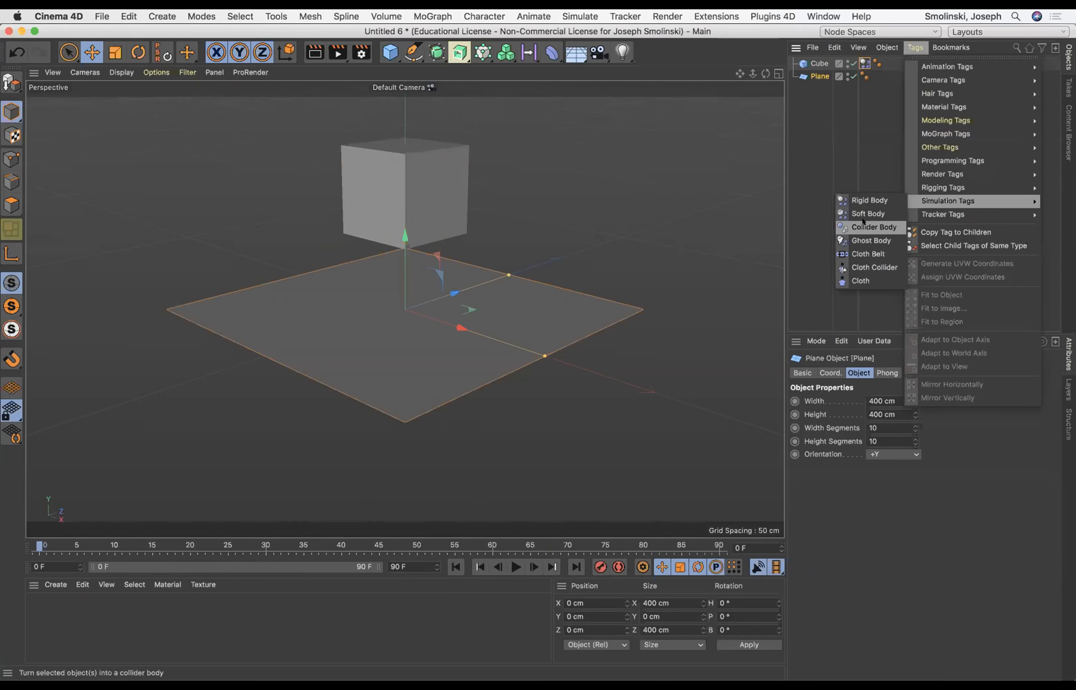
click(862, 226)
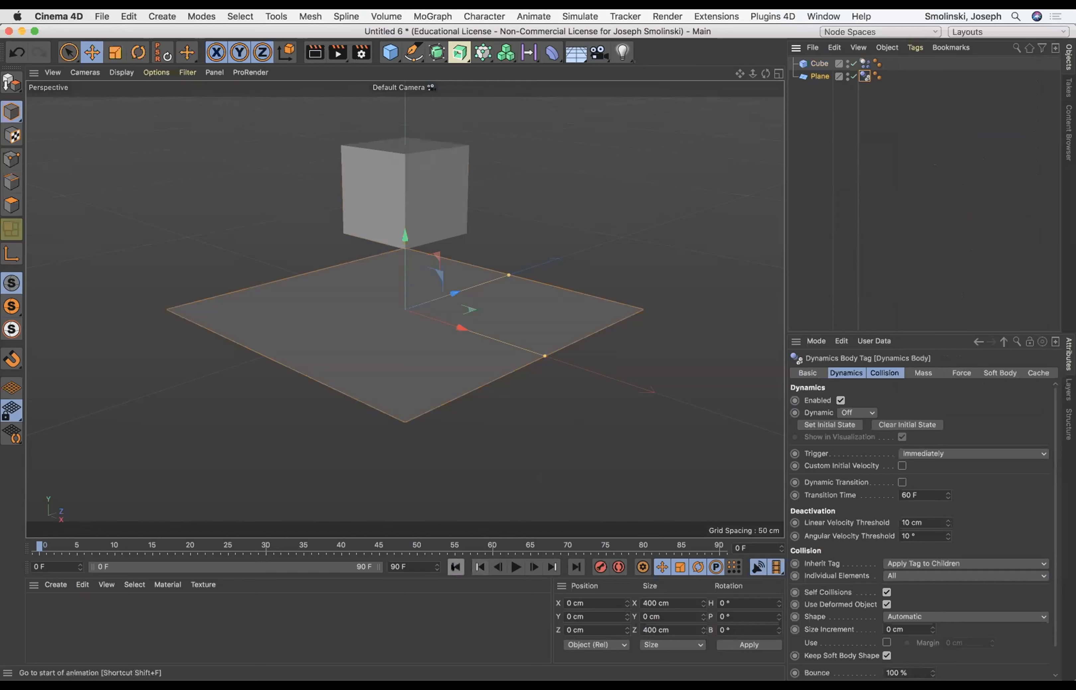
click(515, 568)
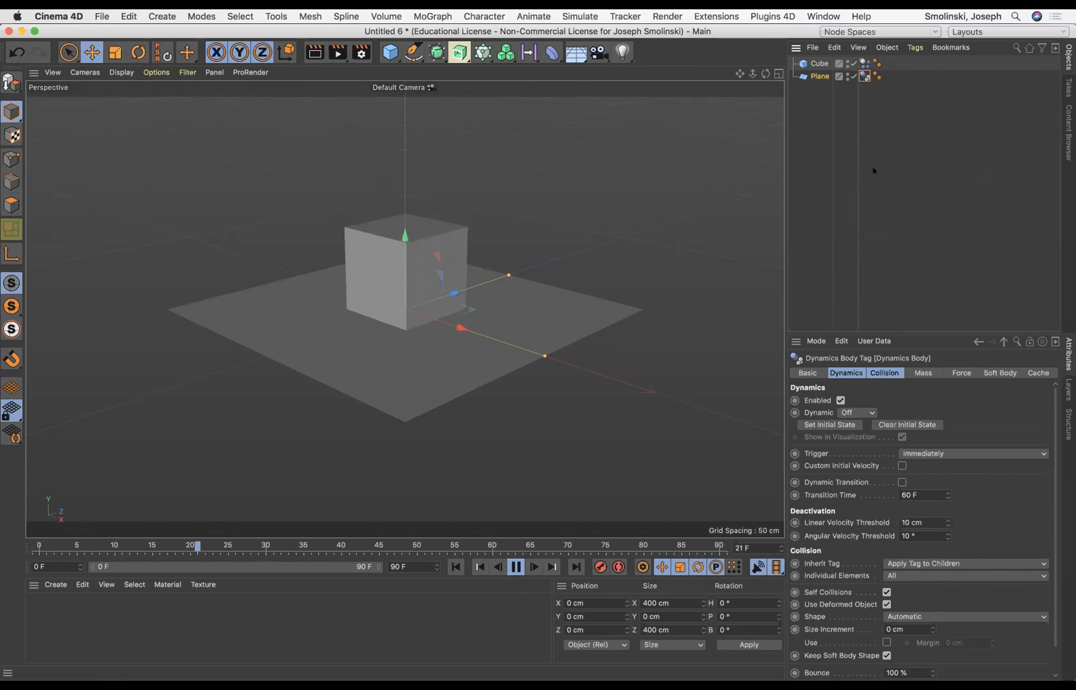
Step: Open the collision settings of the cube's dynamics tag and set Bounce to 100 % during playback
click(864, 63)
click(875, 372)
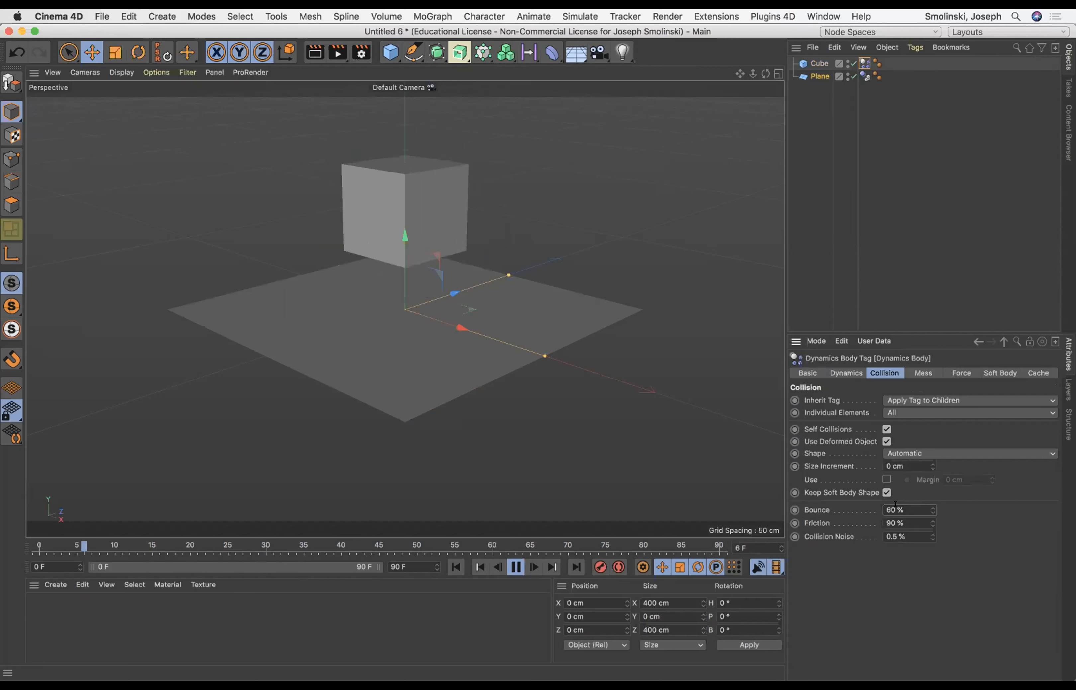
drag(897, 510, 844, 505)
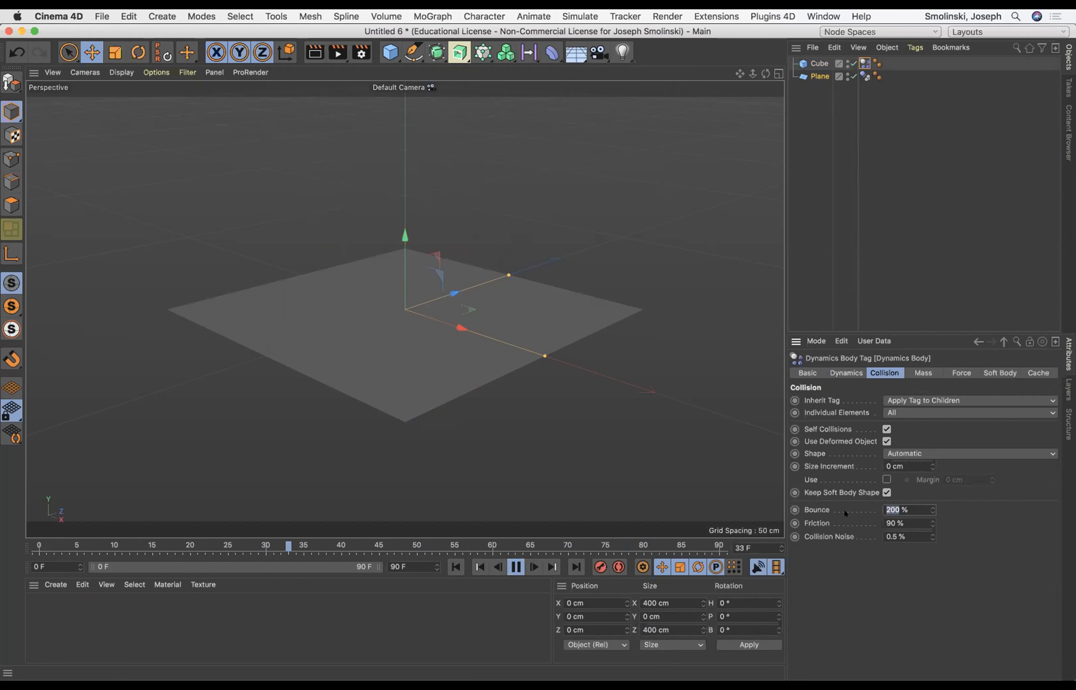
text(100)
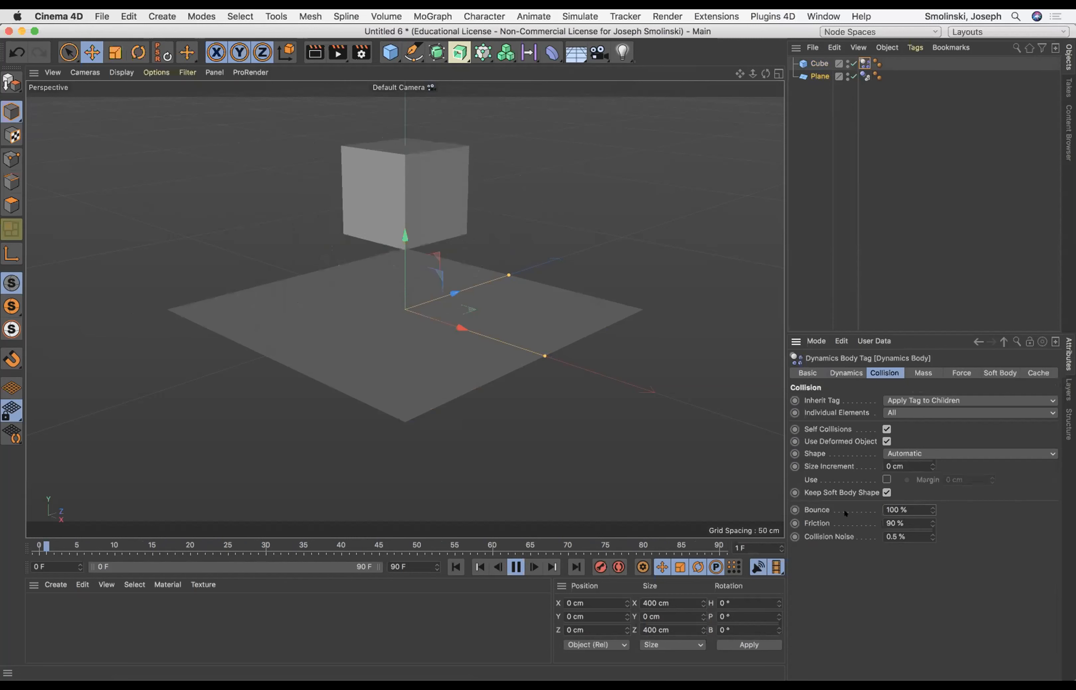
Step: Set the Bounce of the cube's dynamics tag to 30 % and return the animation to the first frame
drag(895, 505, 832, 505)
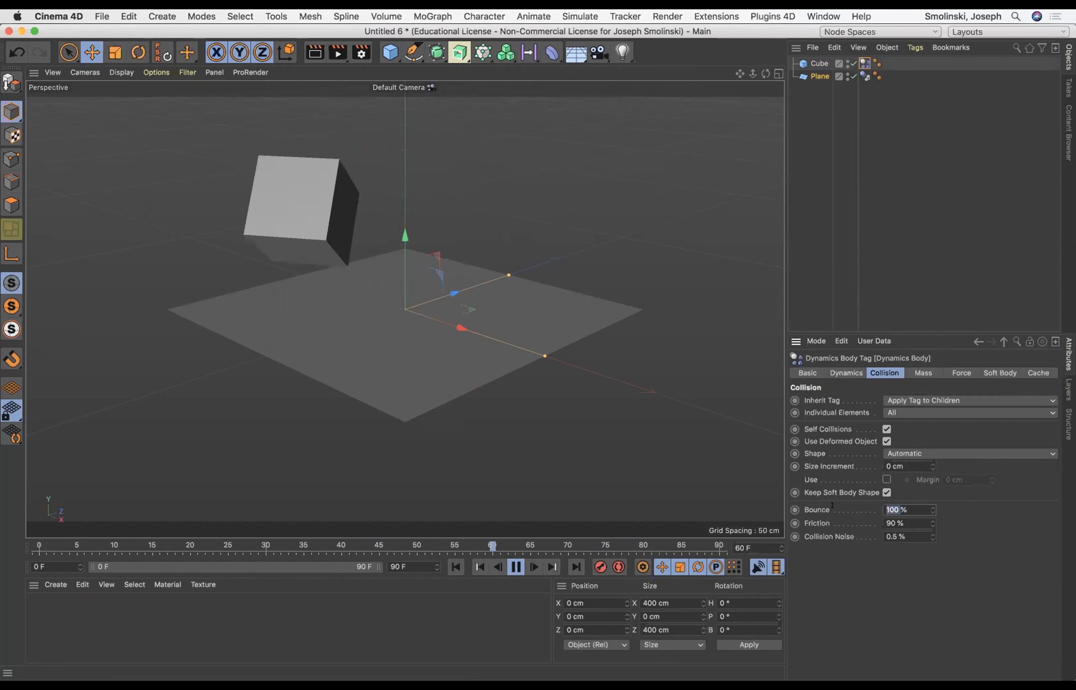
text(30)
key(Return)
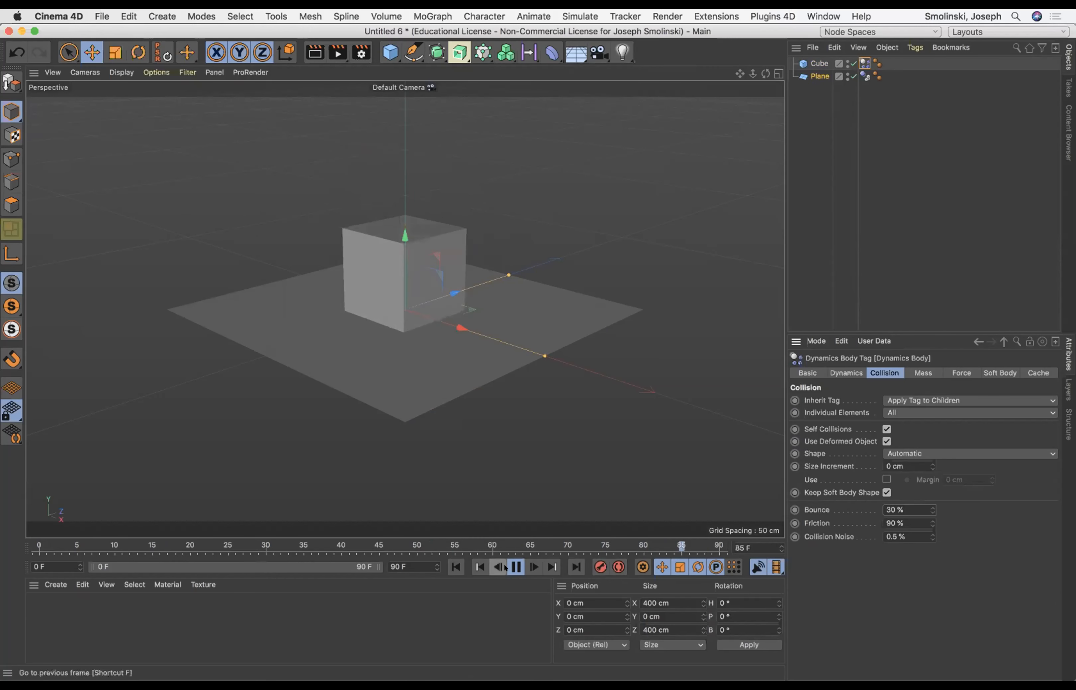
click(455, 565)
click(455, 566)
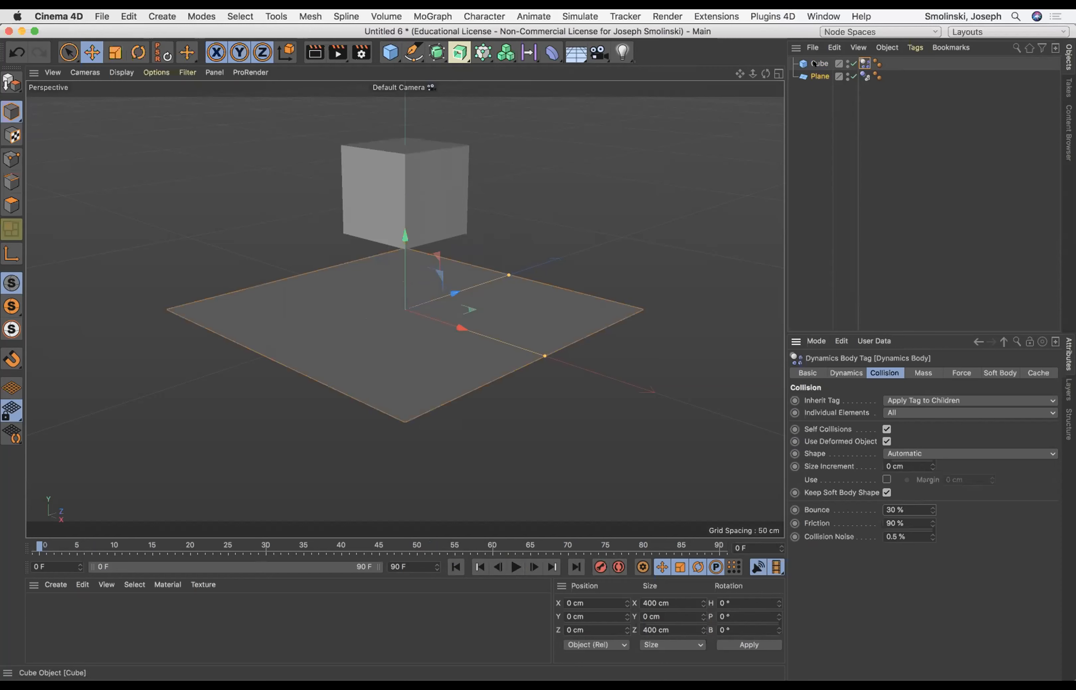
Step: Raise the cube to a Y position of about 229 cm, play the drop, and return to the first frame
click(856, 66)
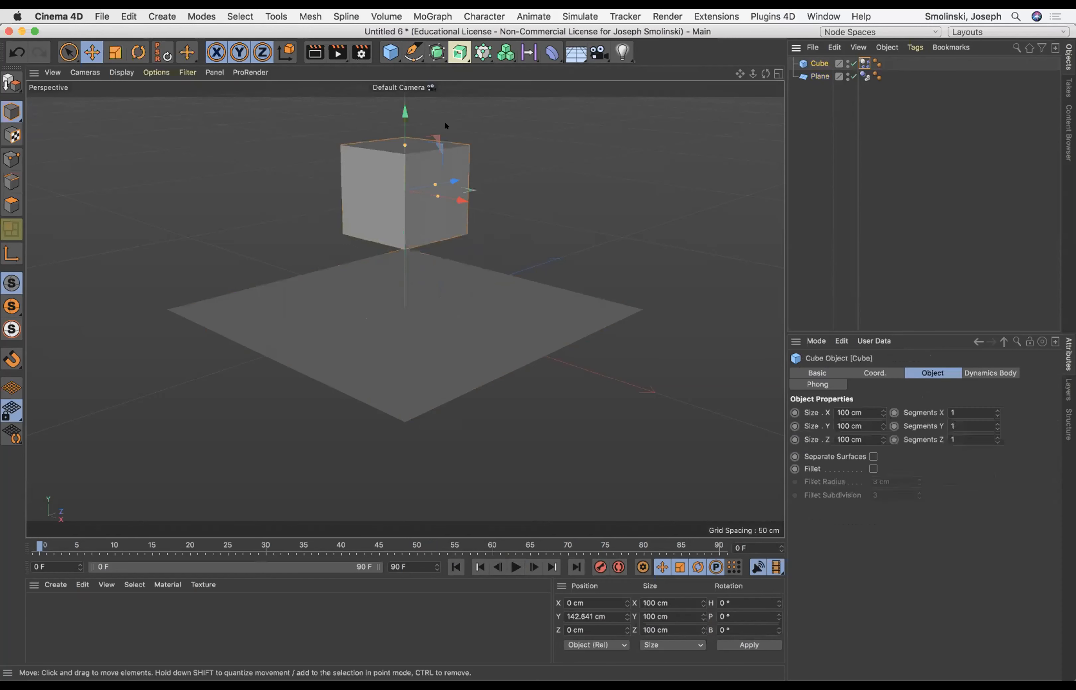
drag(405, 110, 401, 108)
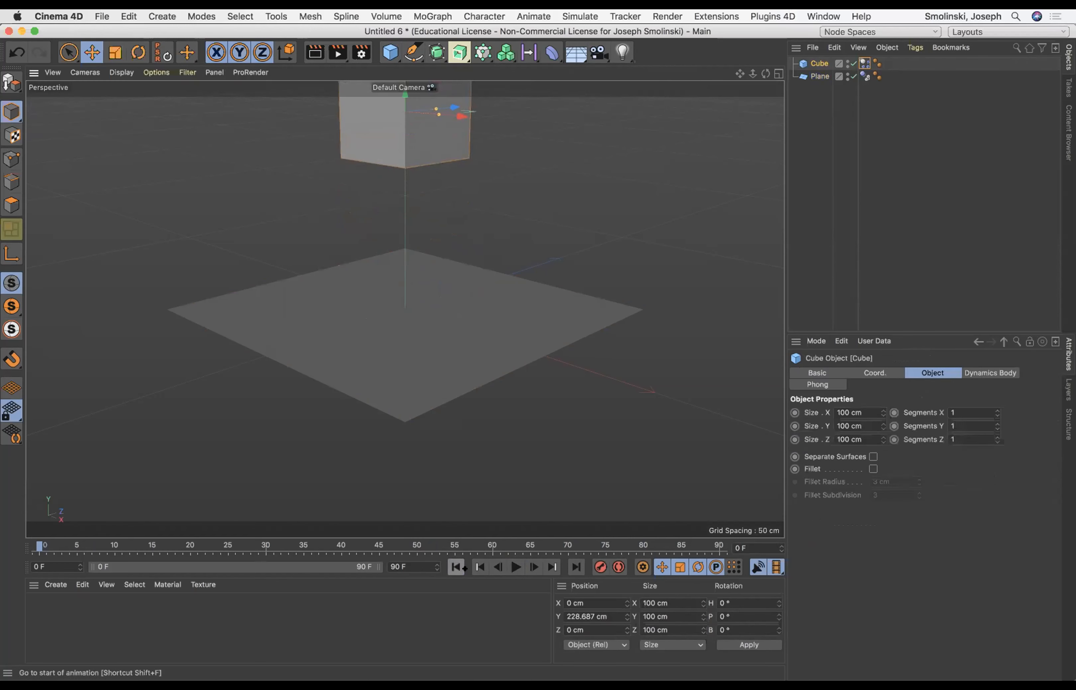
click(515, 567)
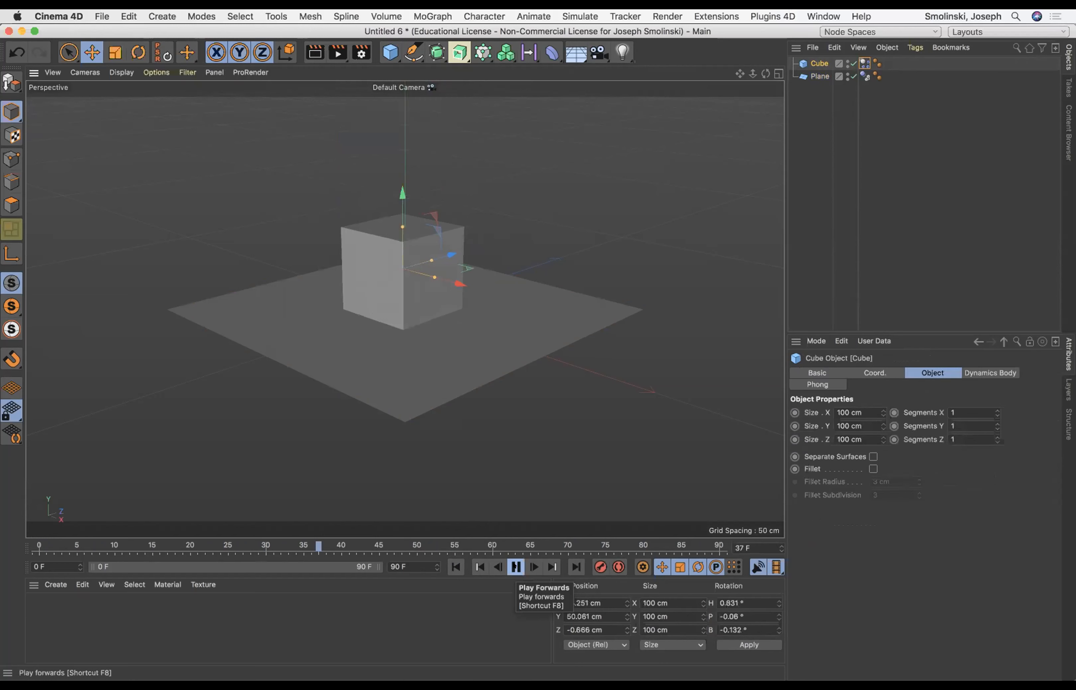
click(515, 567)
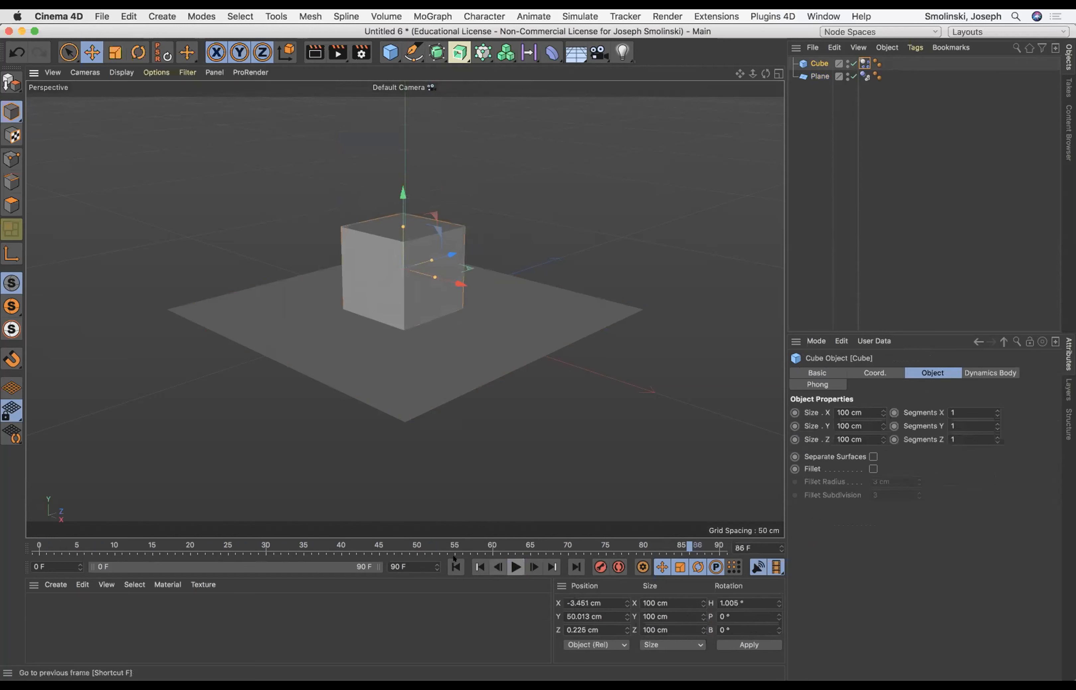
click(455, 567)
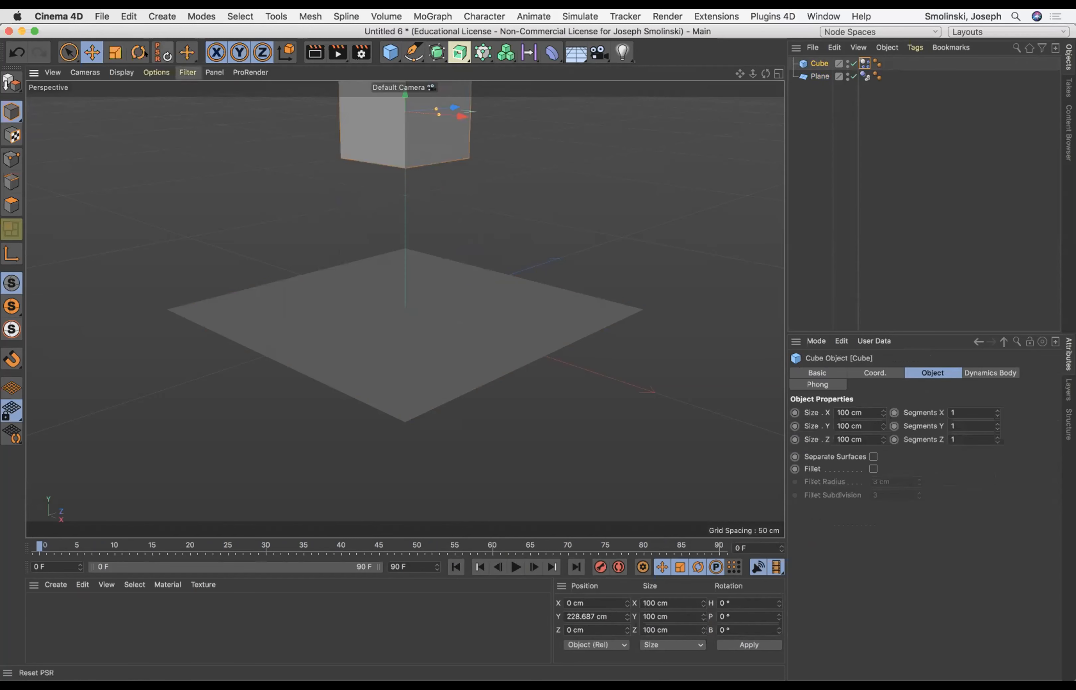
Step: Tilt the cube to a pitch of about 31°, play the drop, and return to the first frame
key(r)
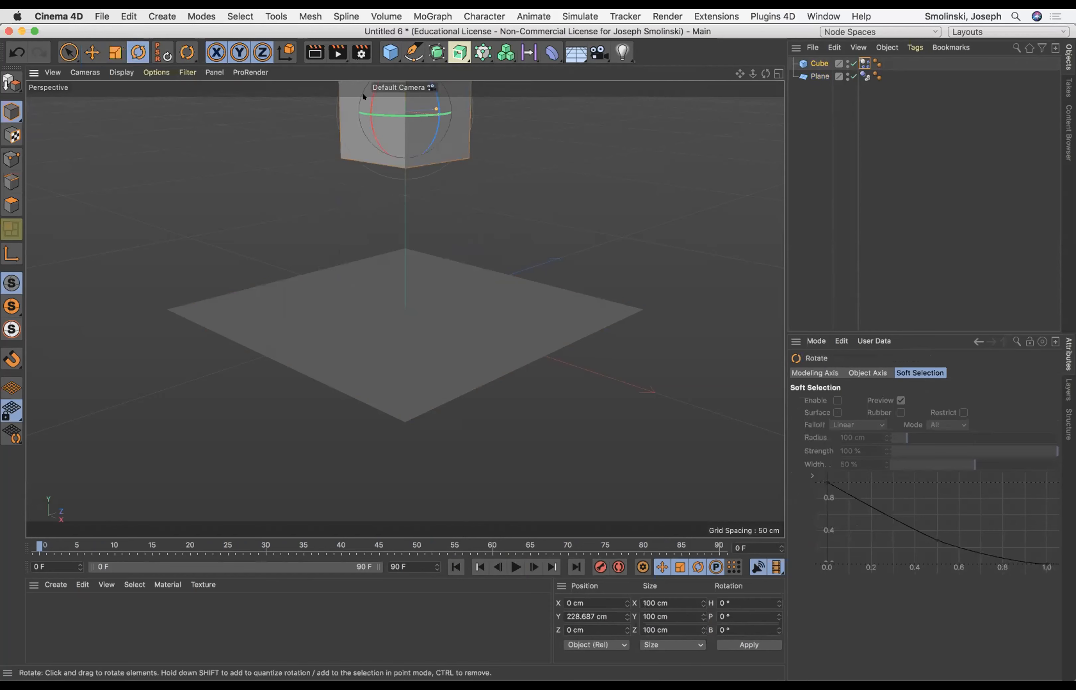
drag(364, 96, 362, 127)
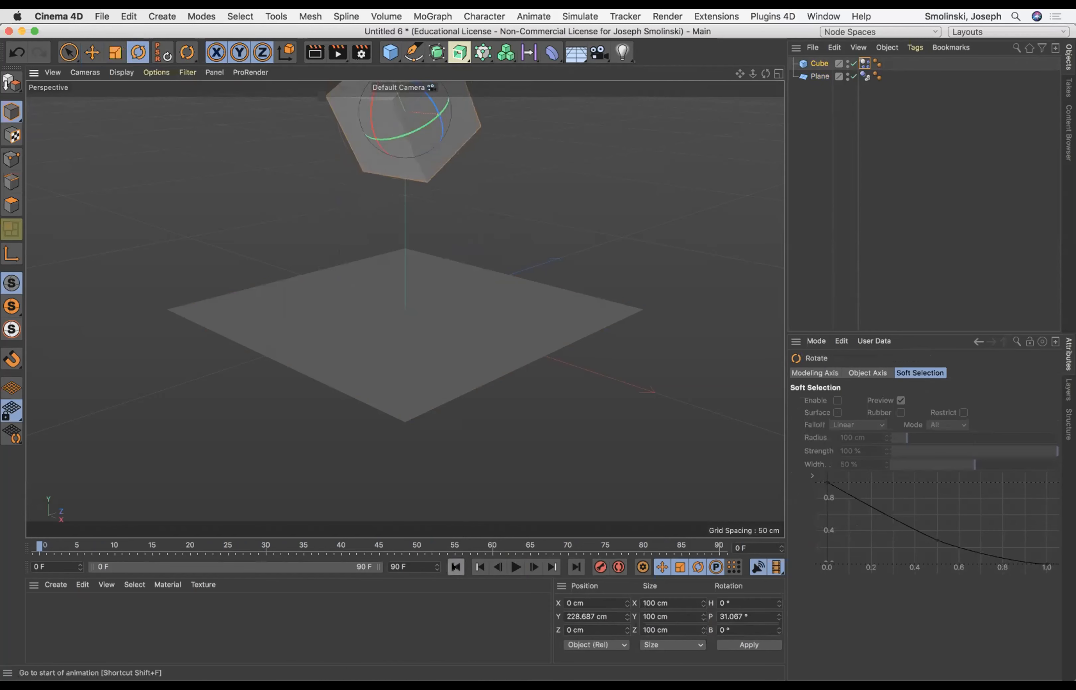
click(509, 568)
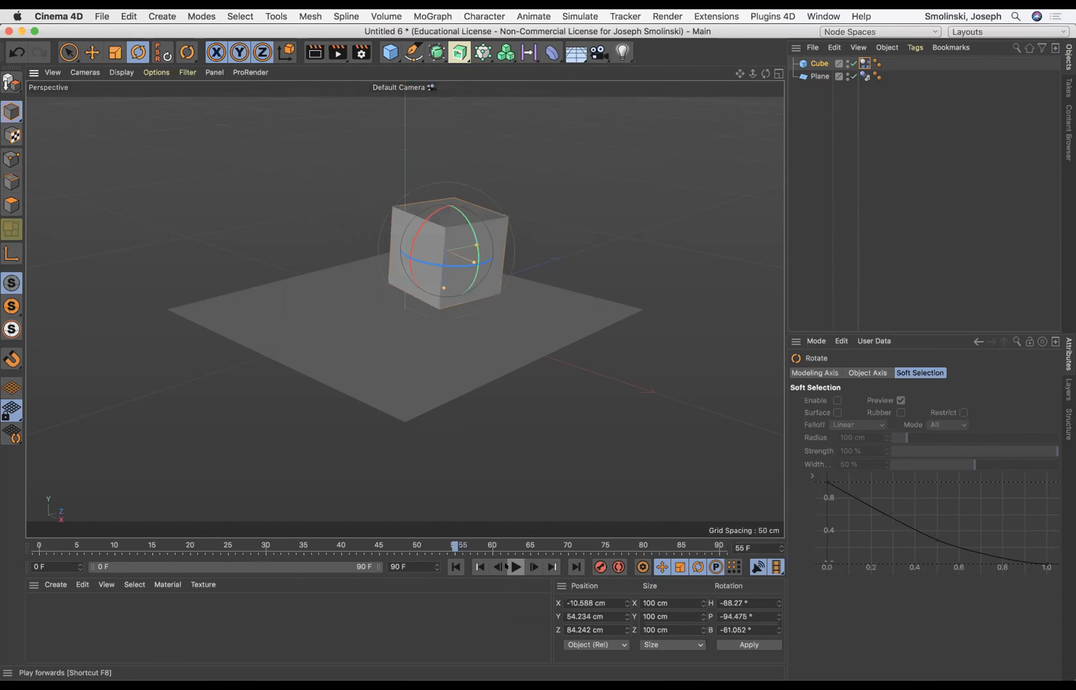
click(515, 567)
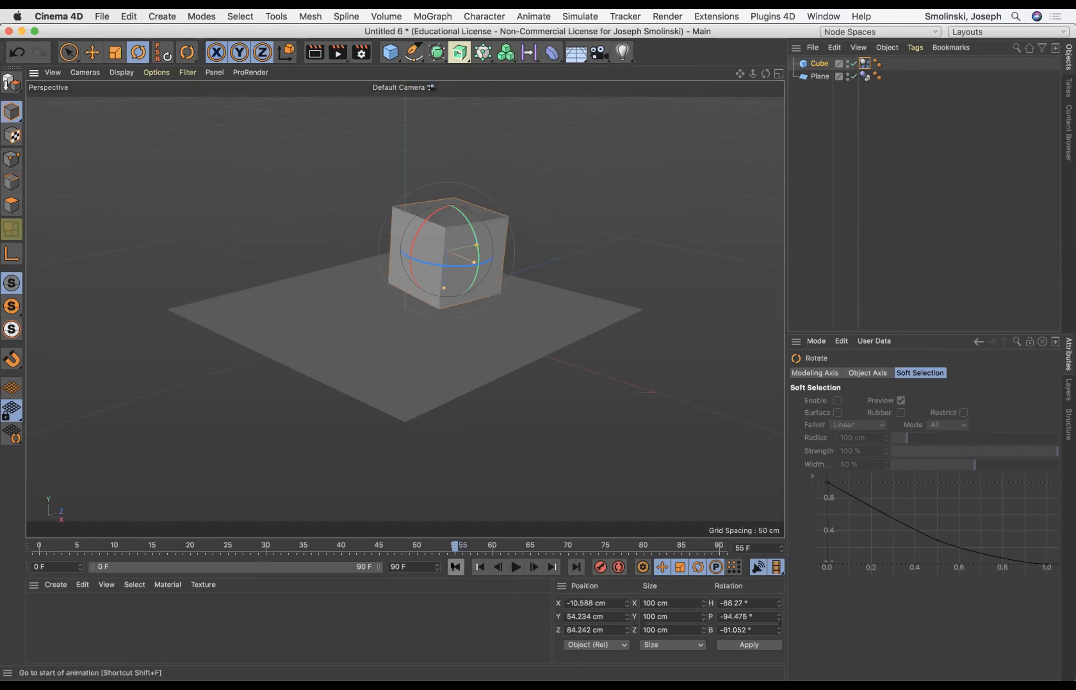
click(456, 567)
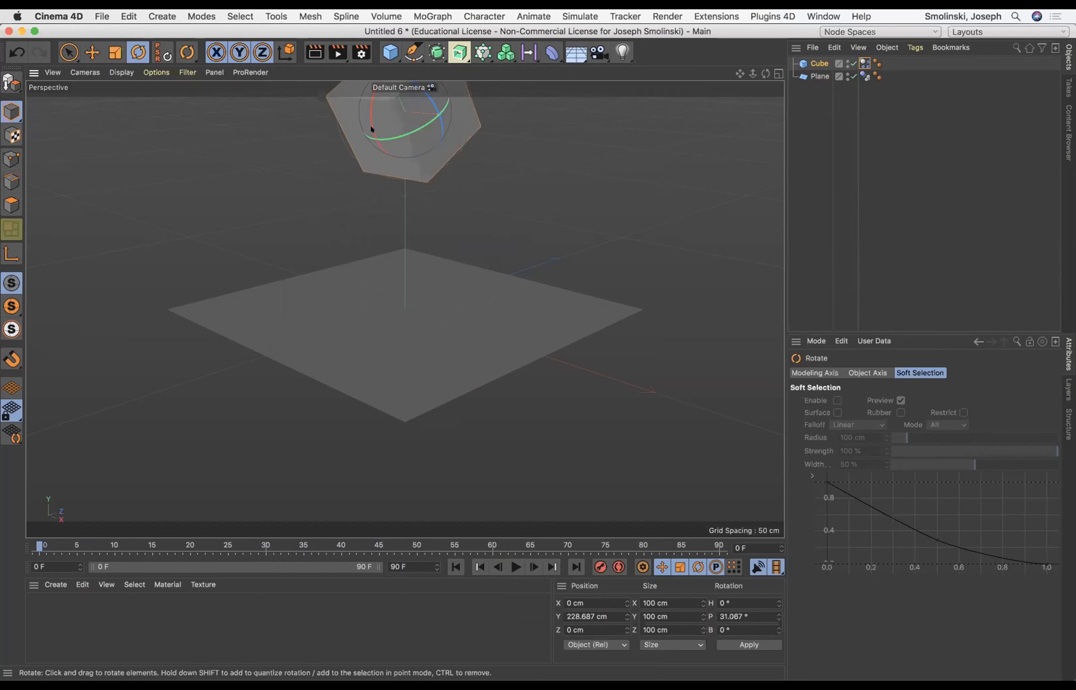
Step: Add a sphere with a radius of about 28 cm and 72 segments, raised to about 25 cm in Y above the plane
click(390, 52)
click(630, 88)
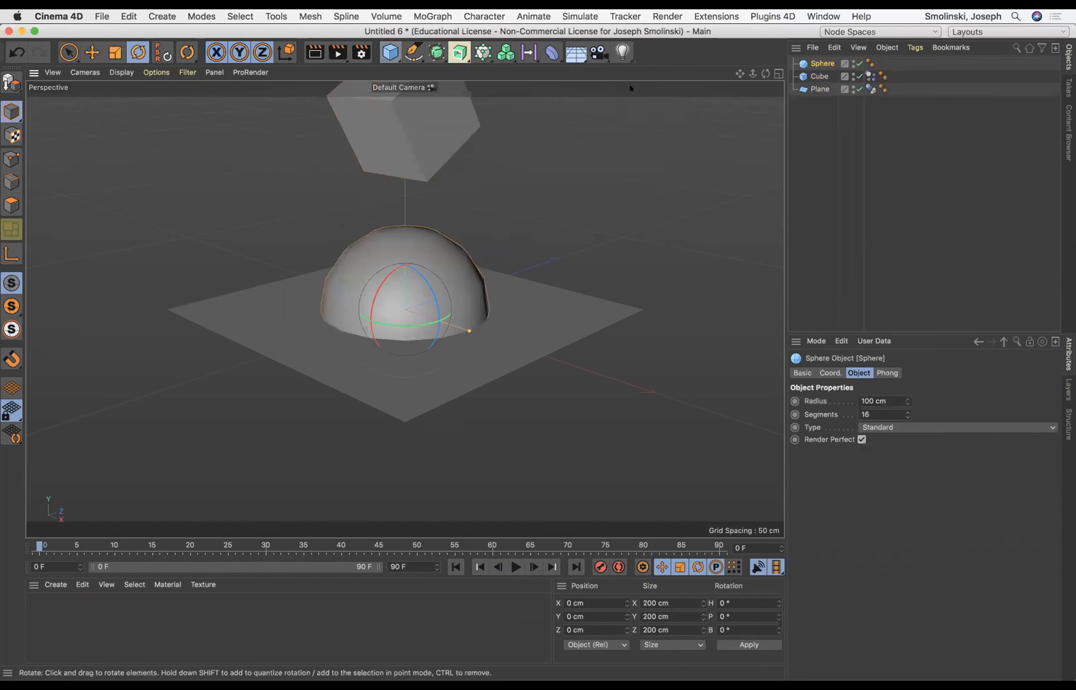
drag(467, 329, 415, 311)
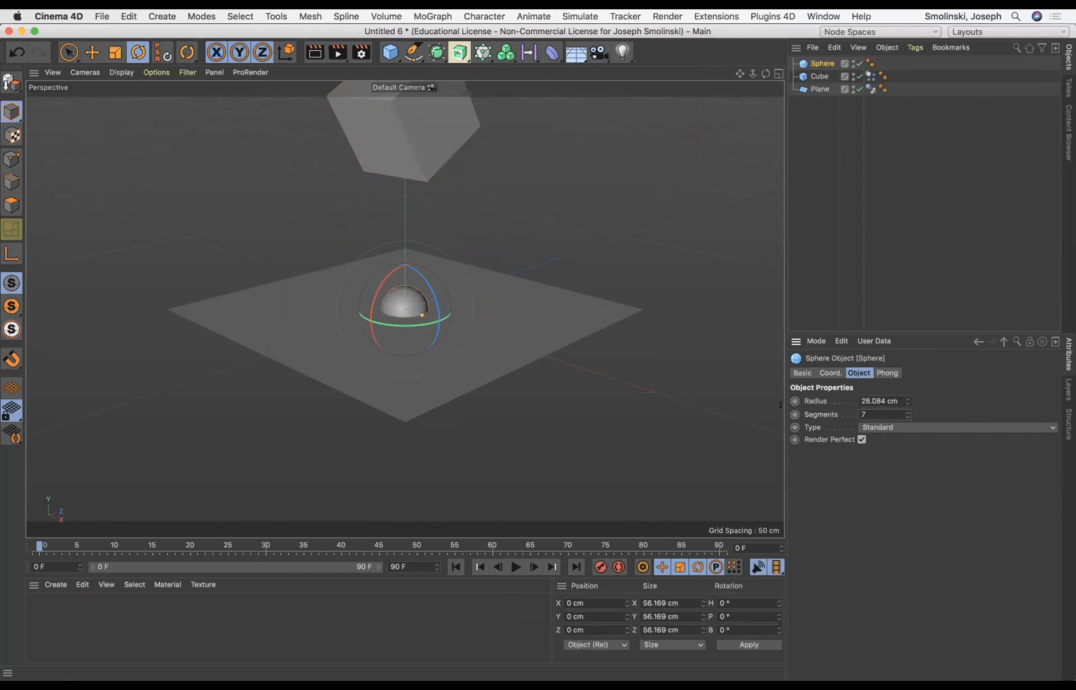
key(BackSpace)
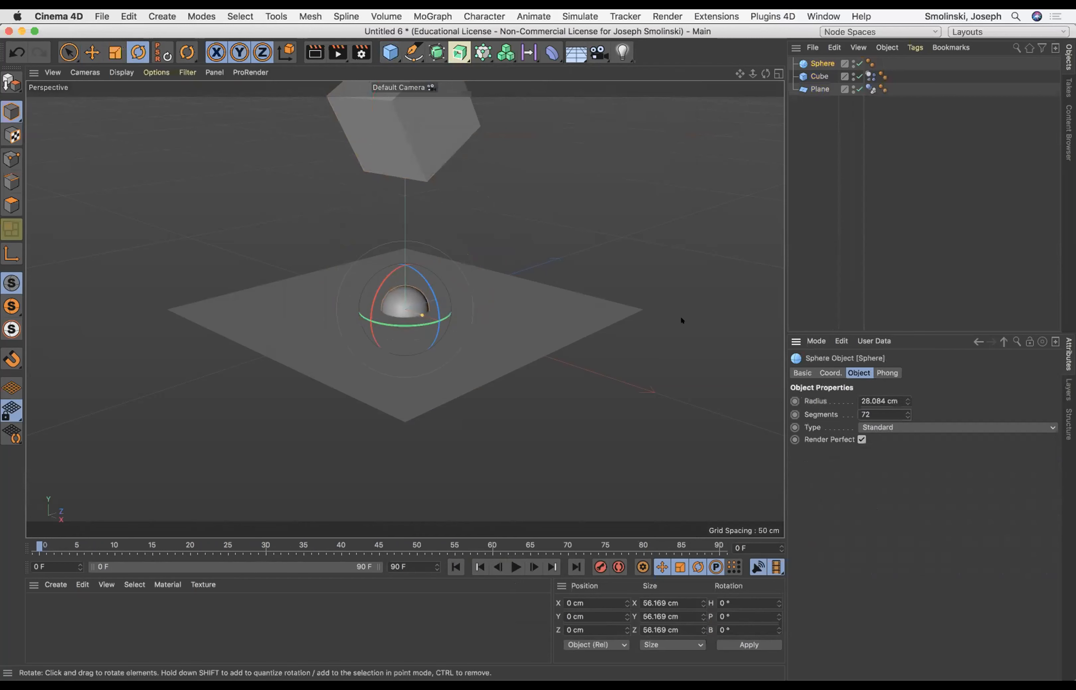
click(92, 53)
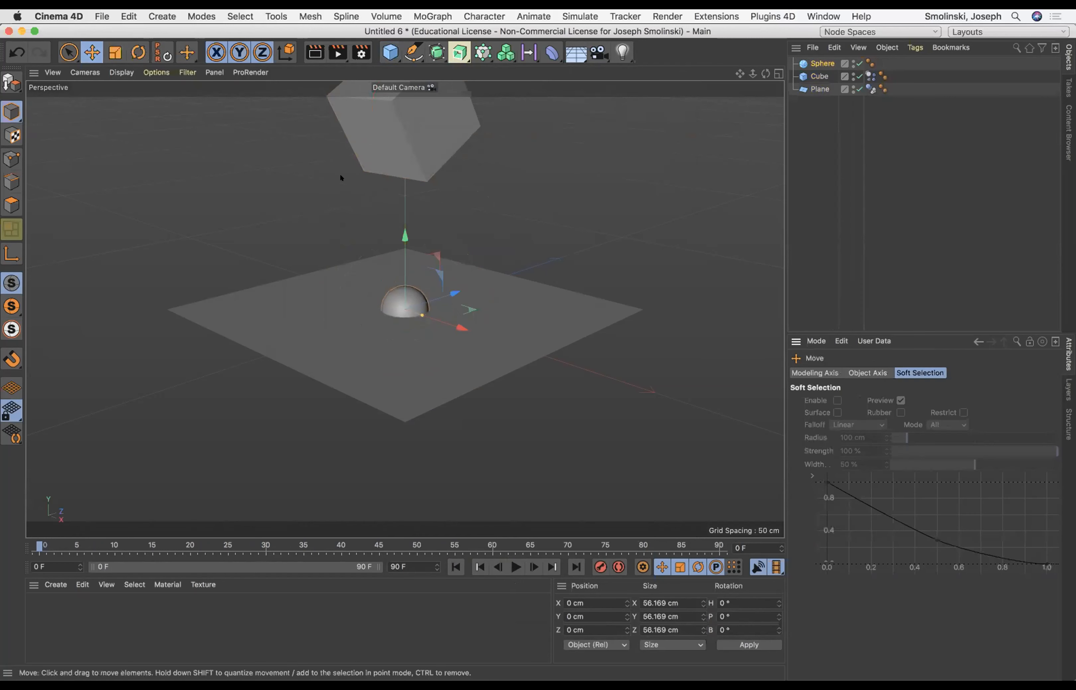
drag(403, 228, 403, 213)
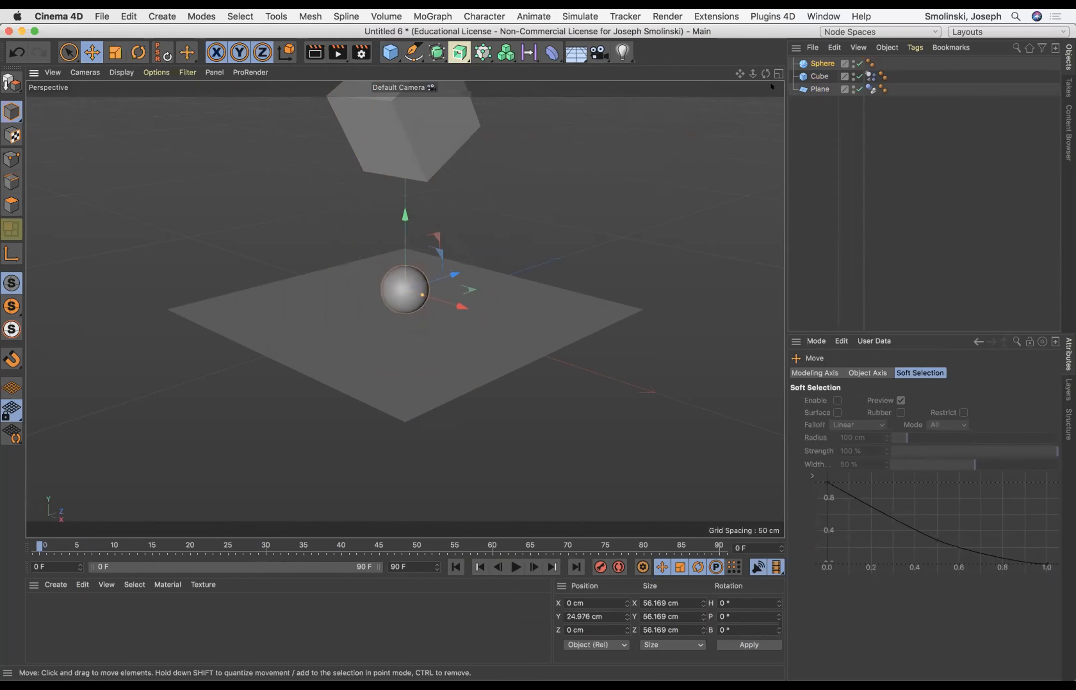
Step: Raise the sphere to a Y position of about 28.6 cm in the front view so it rests on the plane
click(777, 74)
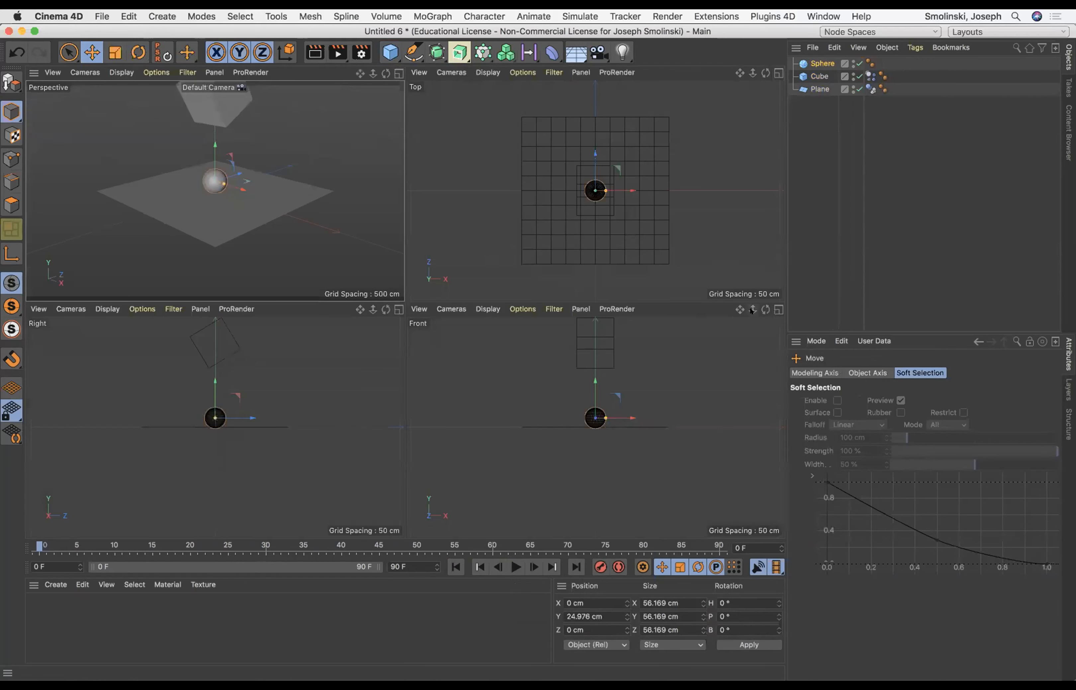
drag(752, 309, 838, 310)
drag(739, 310, 707, 369)
drag(558, 391, 558, 383)
drag(750, 311, 813, 188)
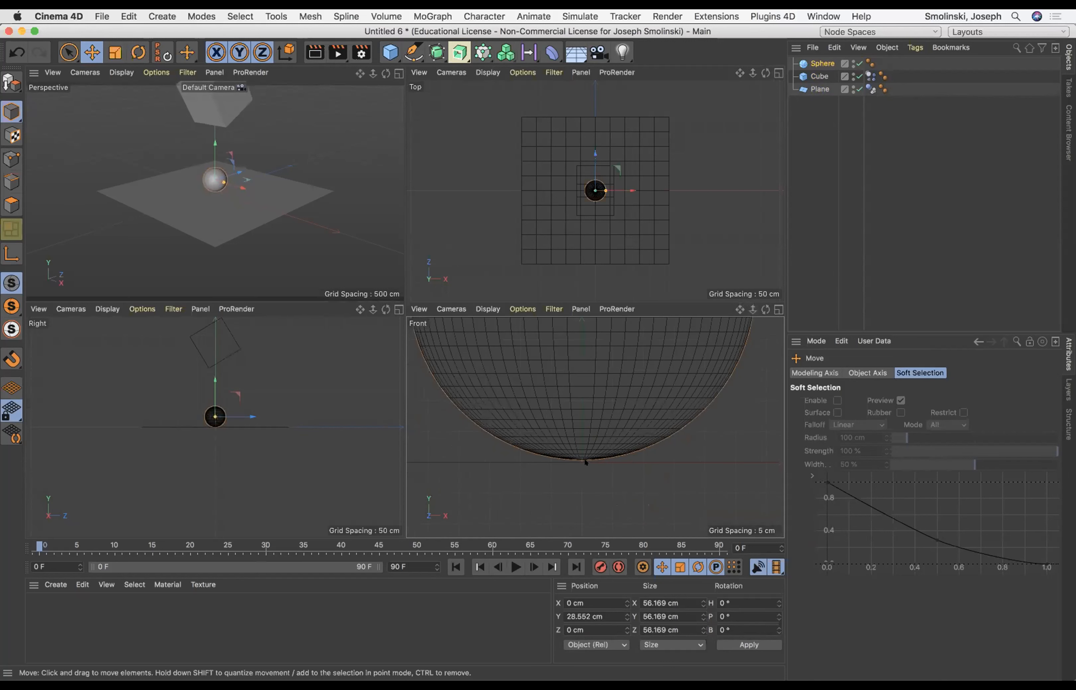
Step: Add a Rigid Body simulation tag to the sphere and show only the perspective view
click(821, 62)
click(912, 47)
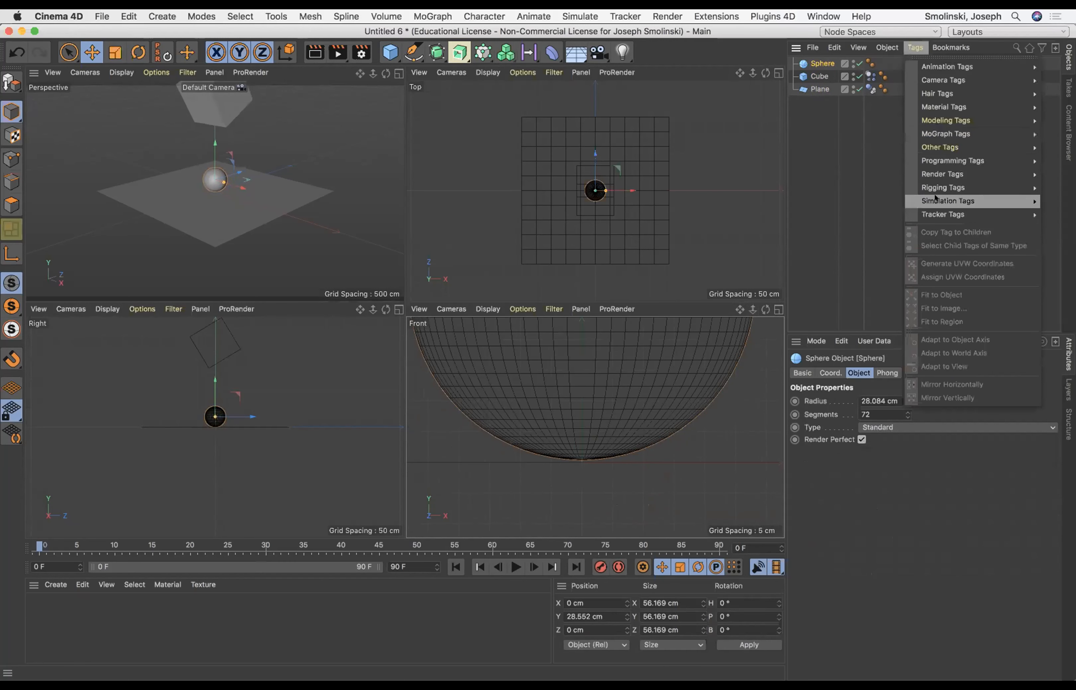
click(874, 200)
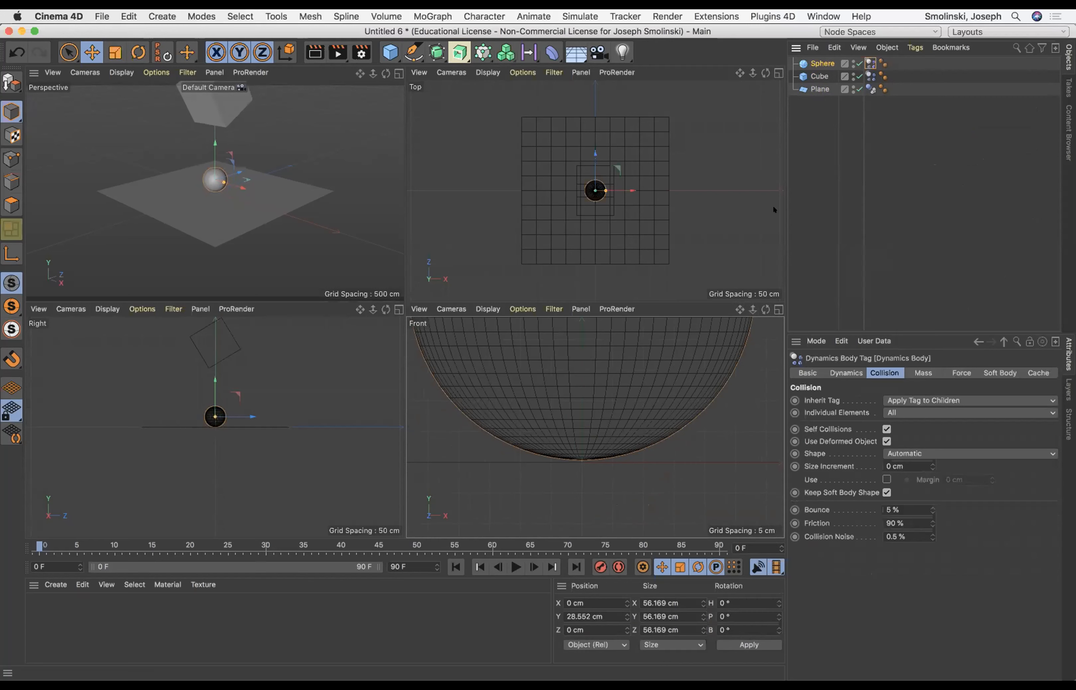
click(360, 74)
click(399, 73)
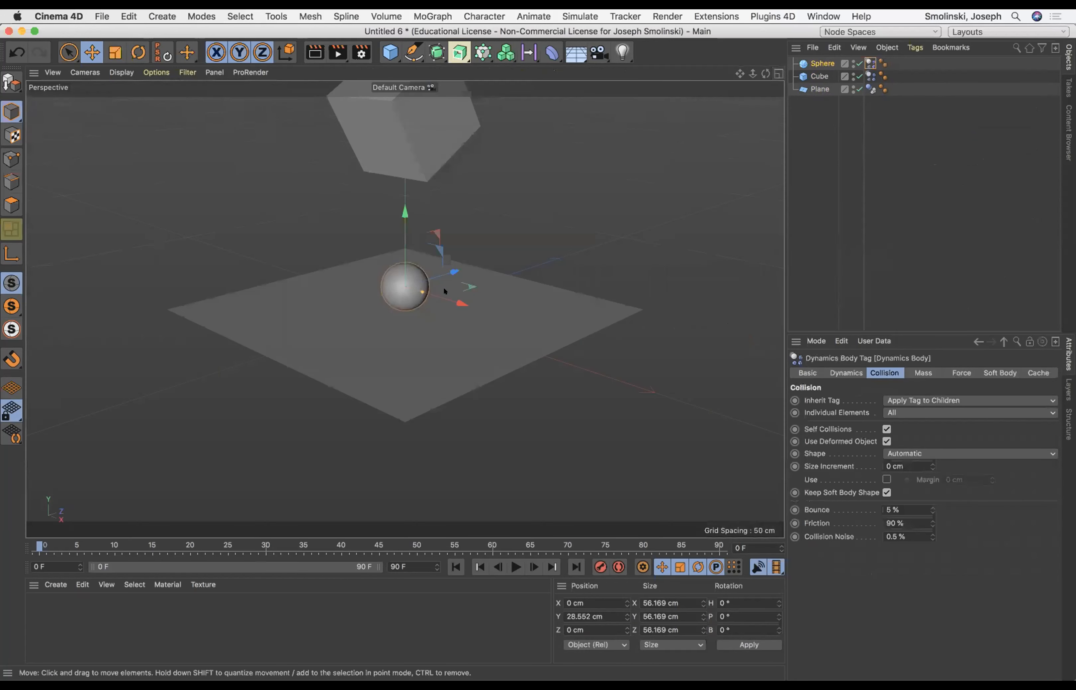
Step: Play the rigid-body collision of the cube and sphere and return to the first frame
click(515, 568)
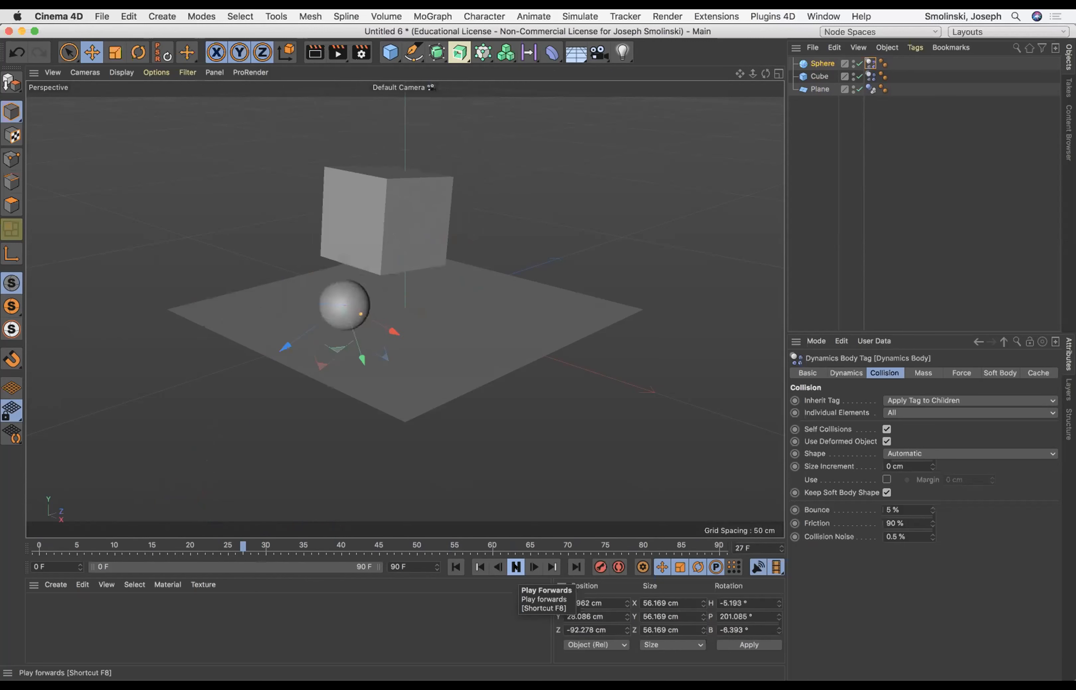
click(515, 567)
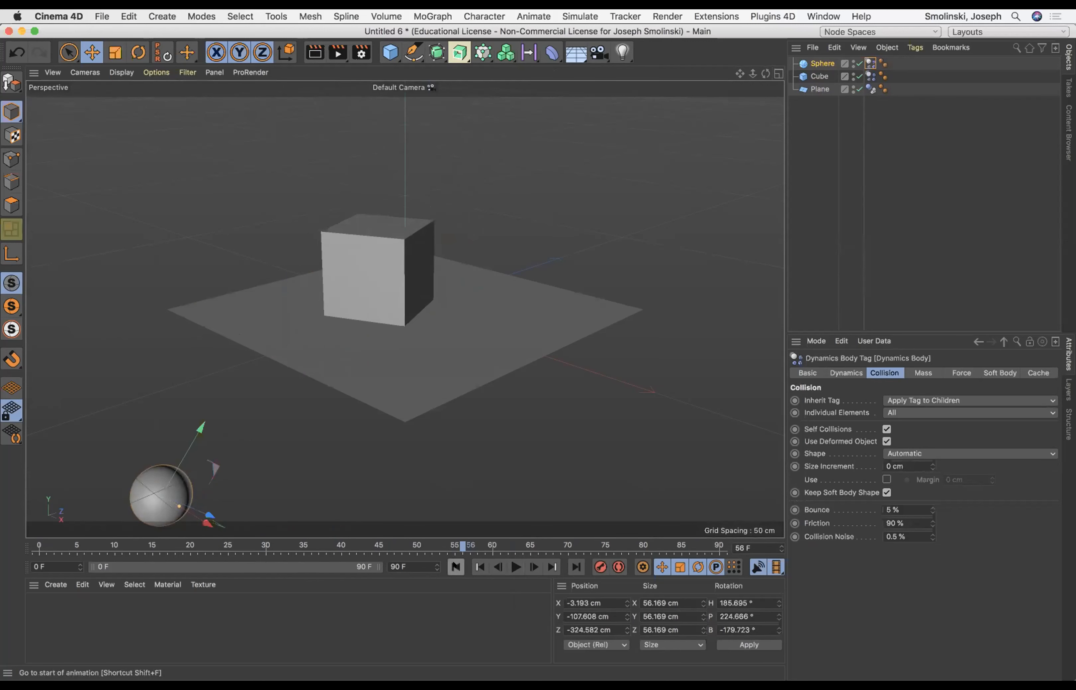
click(455, 567)
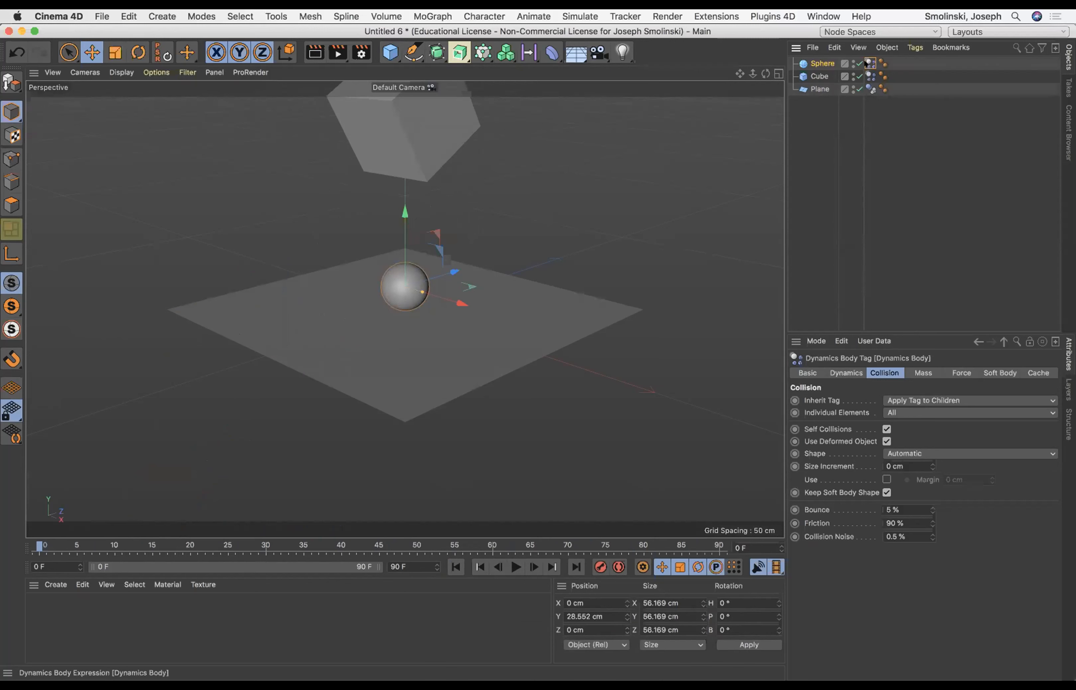
Step: Replace the sphere's Rigid Body tag with a Soft Body tag
key(Delete)
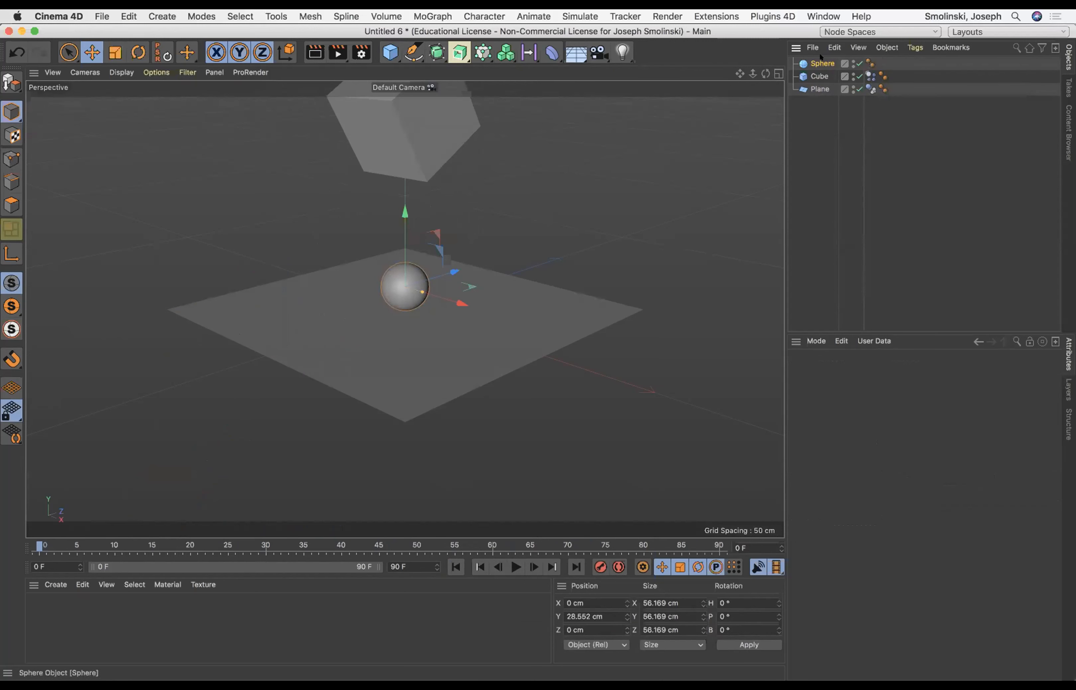
click(821, 57)
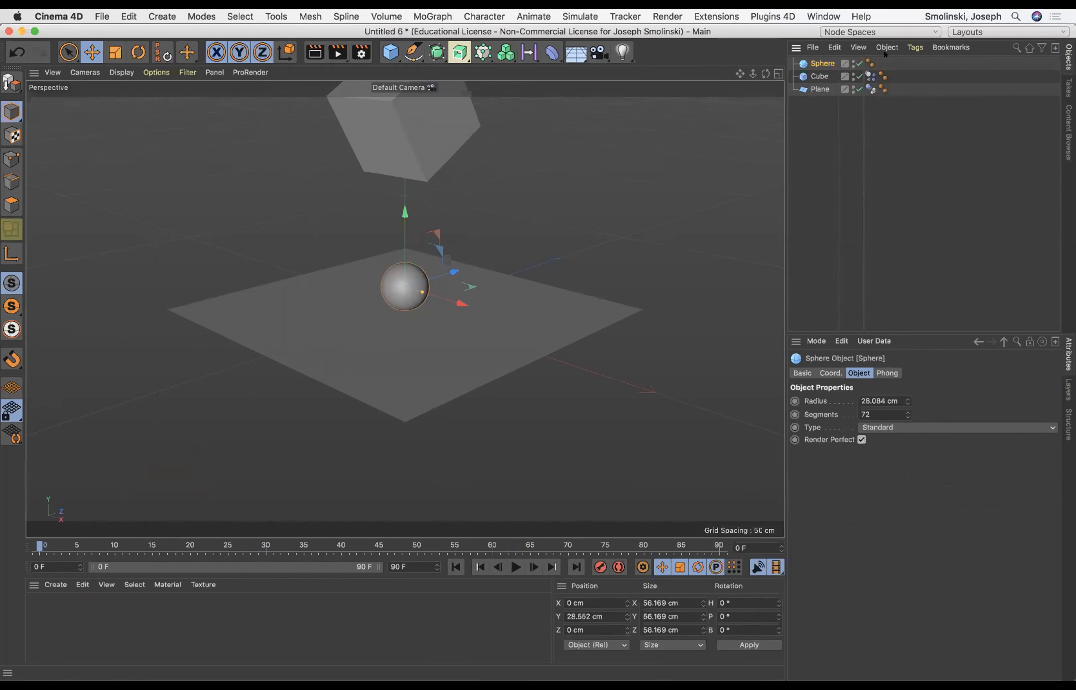
click(914, 47)
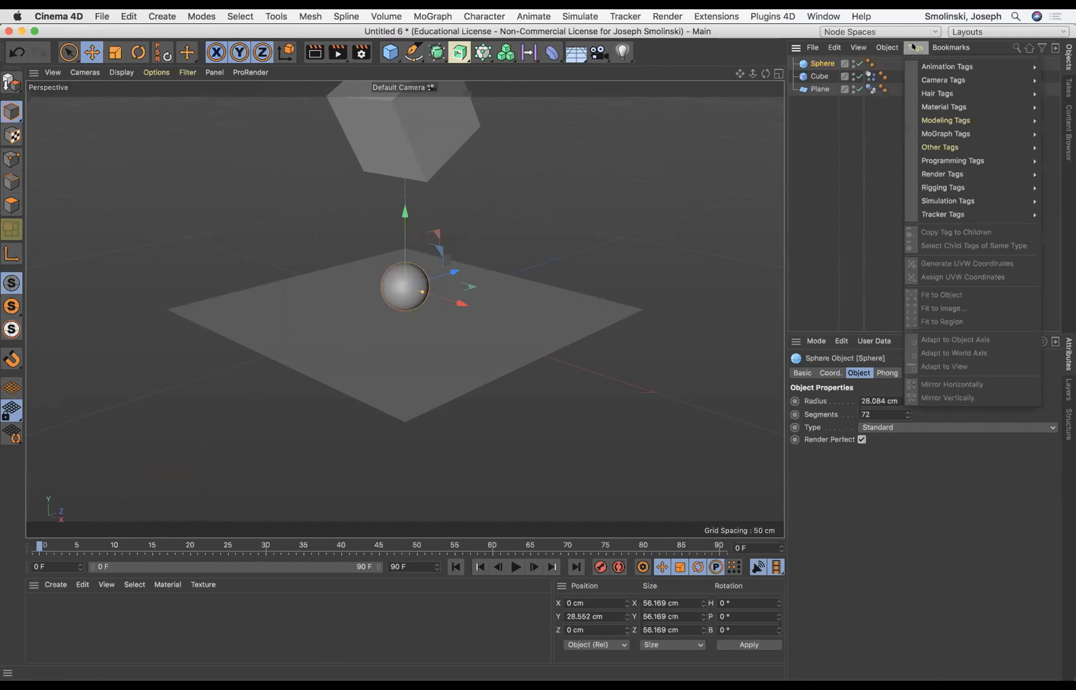
mouse_move(944, 201)
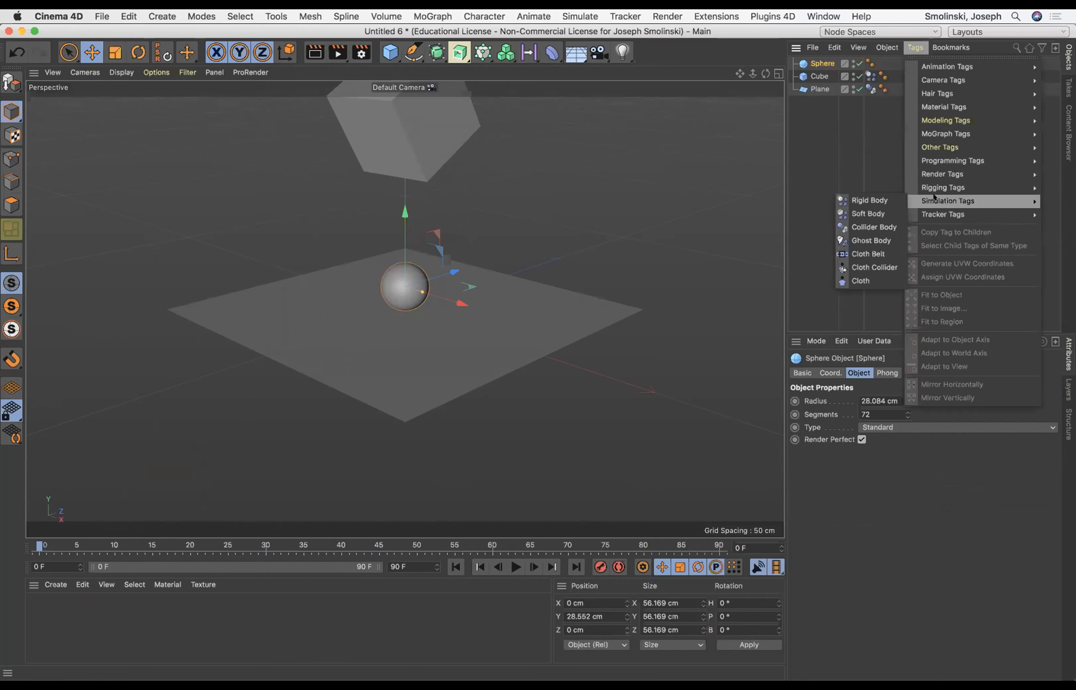
click(868, 213)
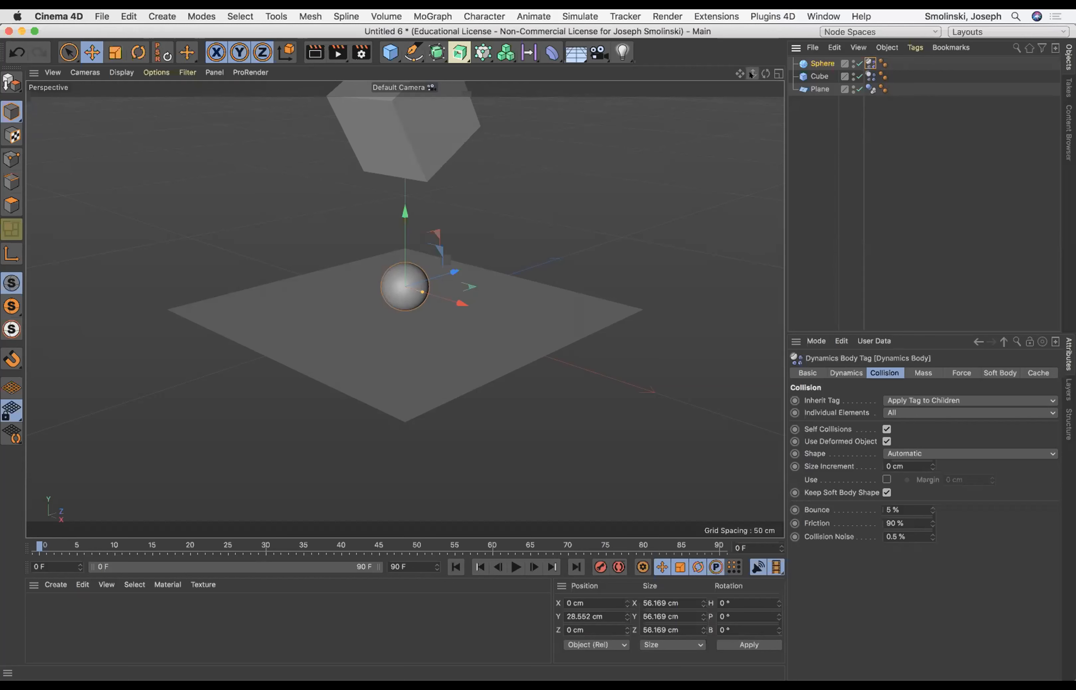
Step: Play the first few frames of the soft-body simulation and return to the first frame
mouse_move(750, 74)
mouse_down()
mouse_move(764, 69)
mouse_move(736, 91)
mouse_move(761, 73)
mouse_up()
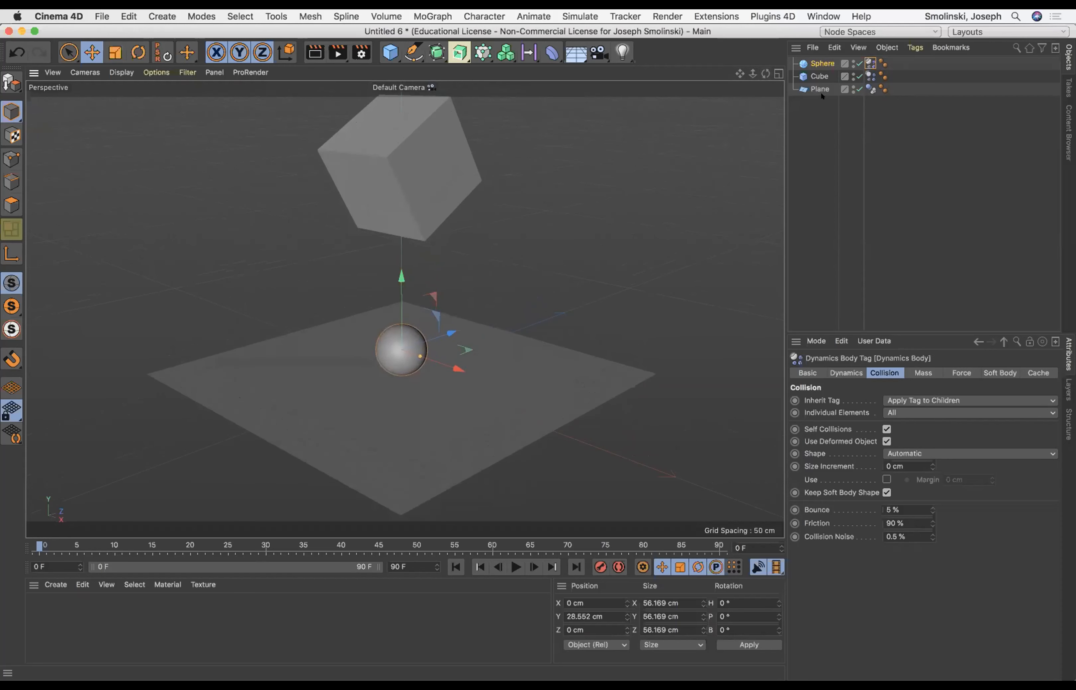
click(875, 373)
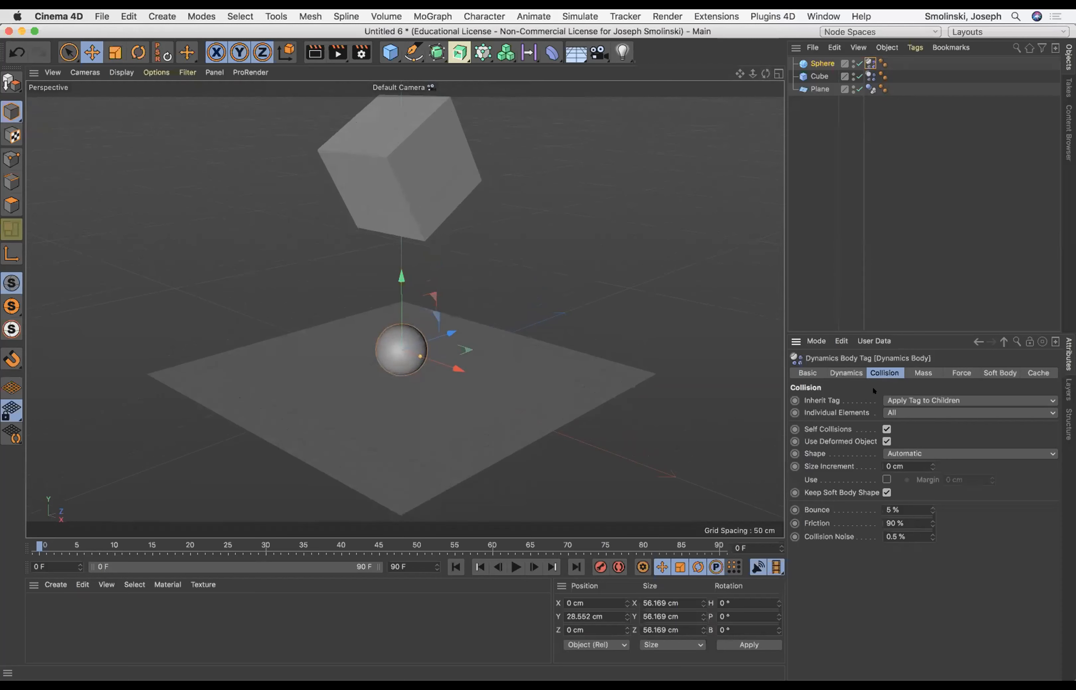
click(509, 567)
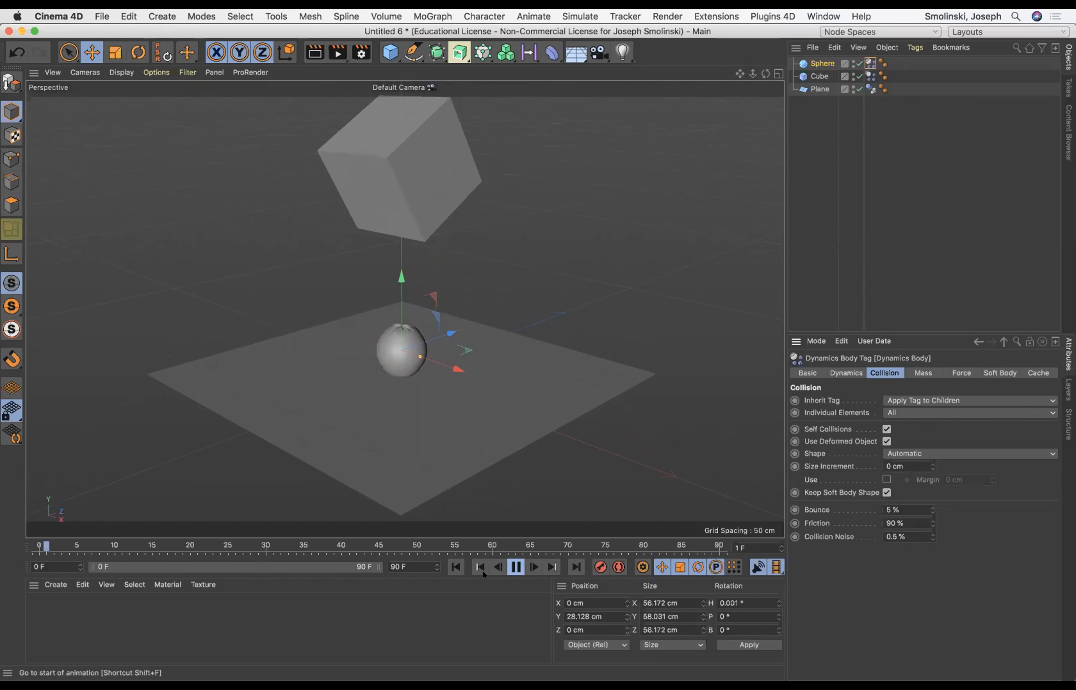
click(456, 567)
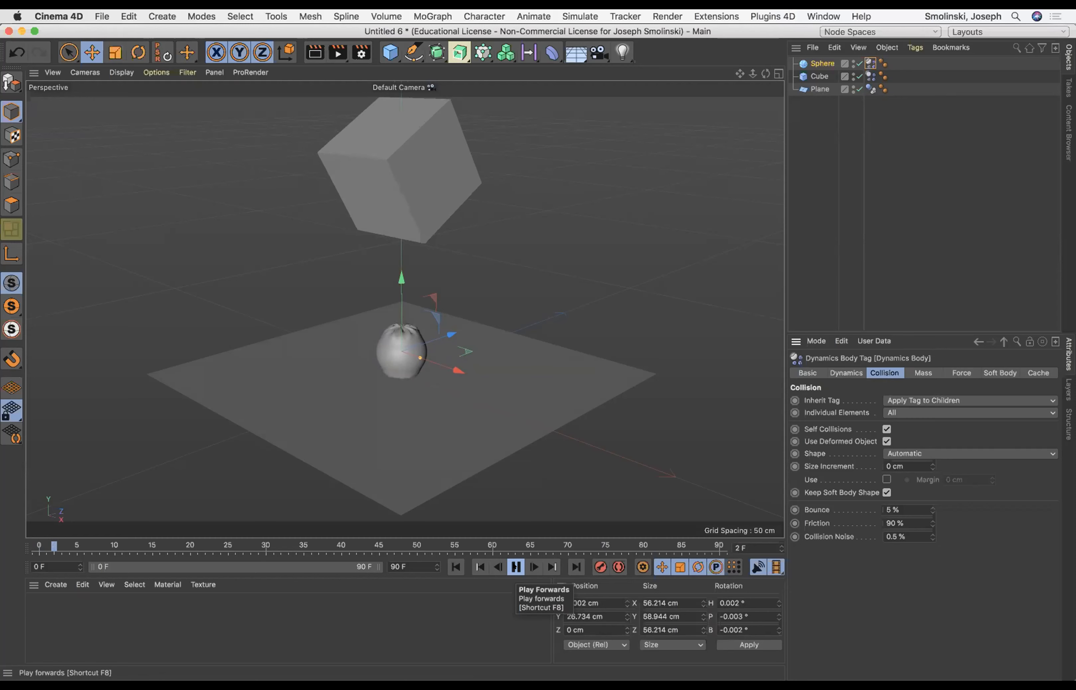
click(515, 567)
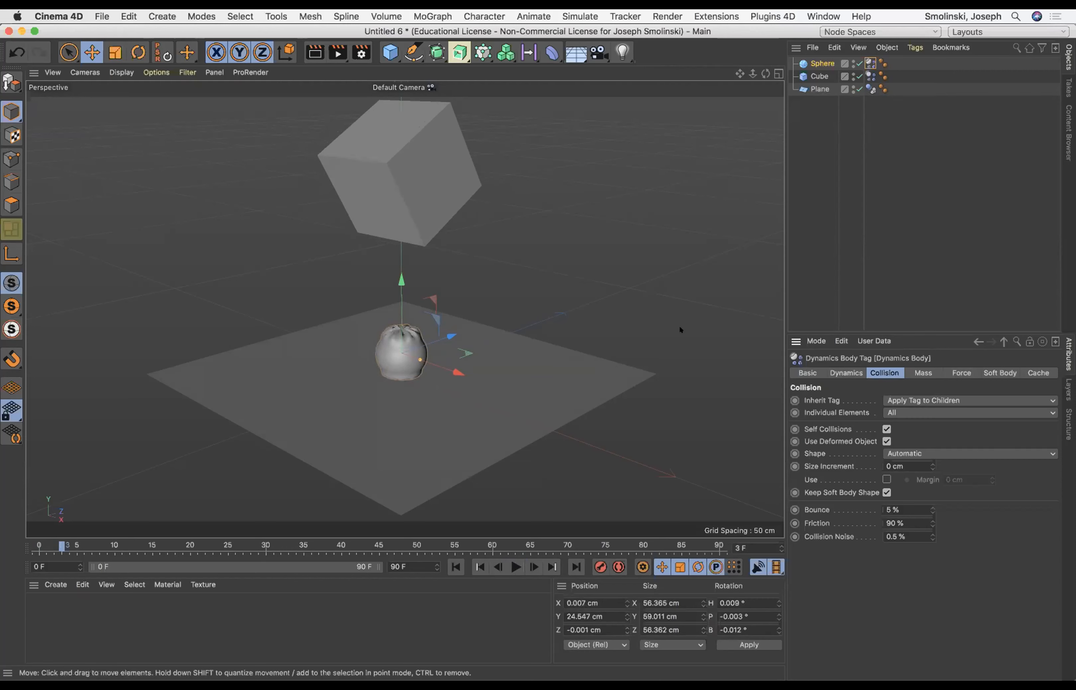
click(456, 567)
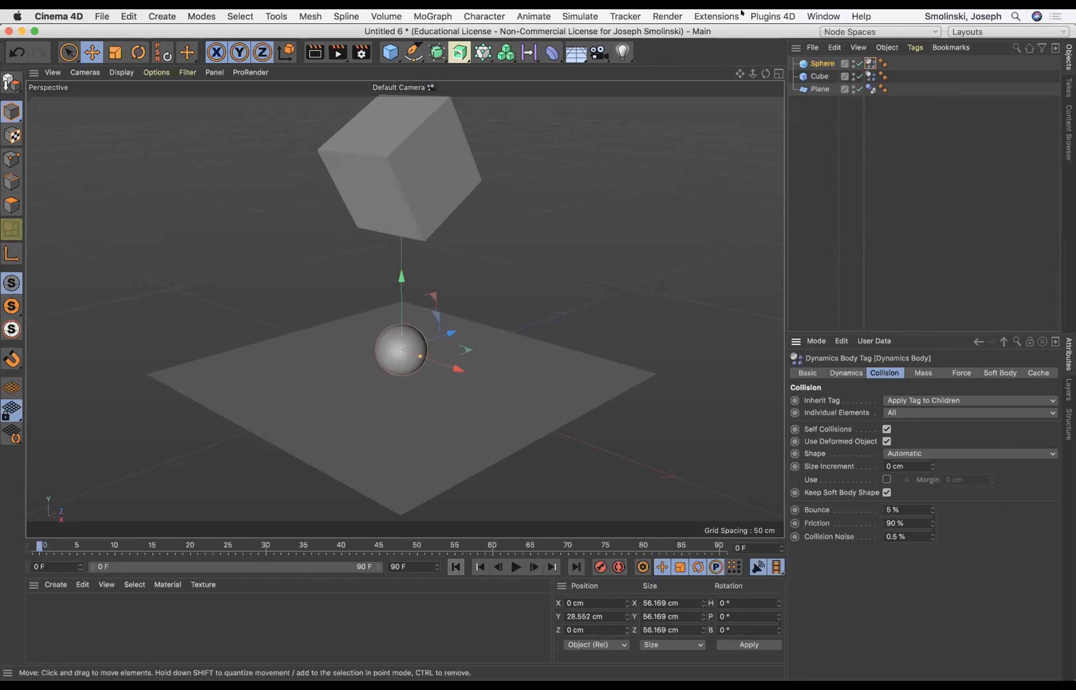
Step: Reduce the sphere's segments to 24, play the simulation, and return to the first frame
click(820, 63)
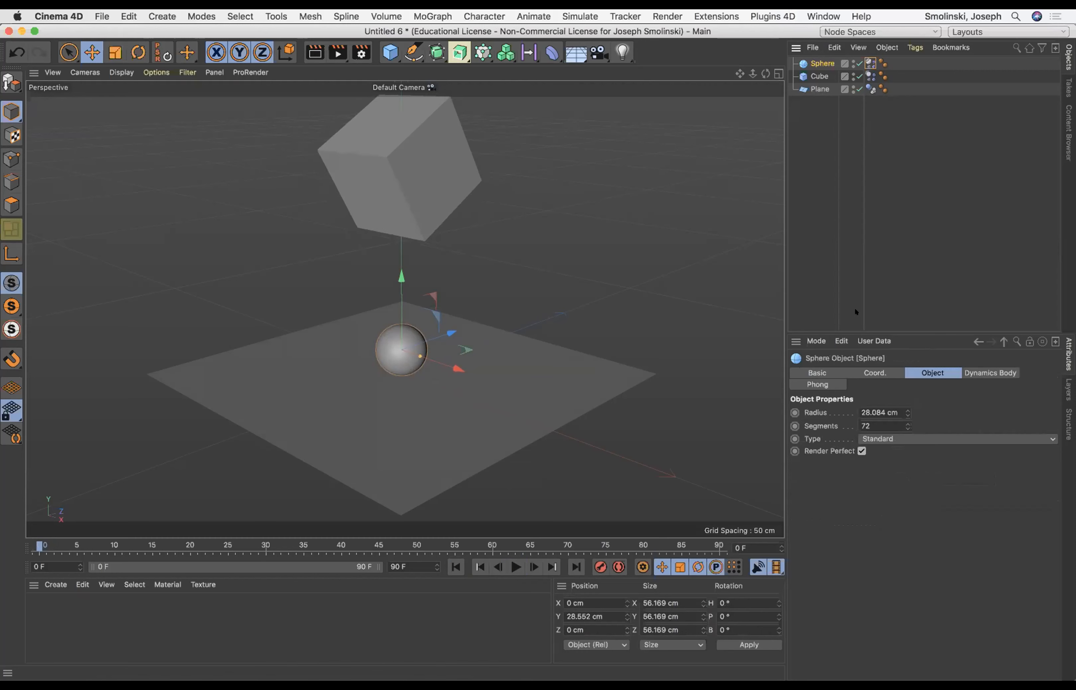
key(Tab)
text(24)
click(515, 568)
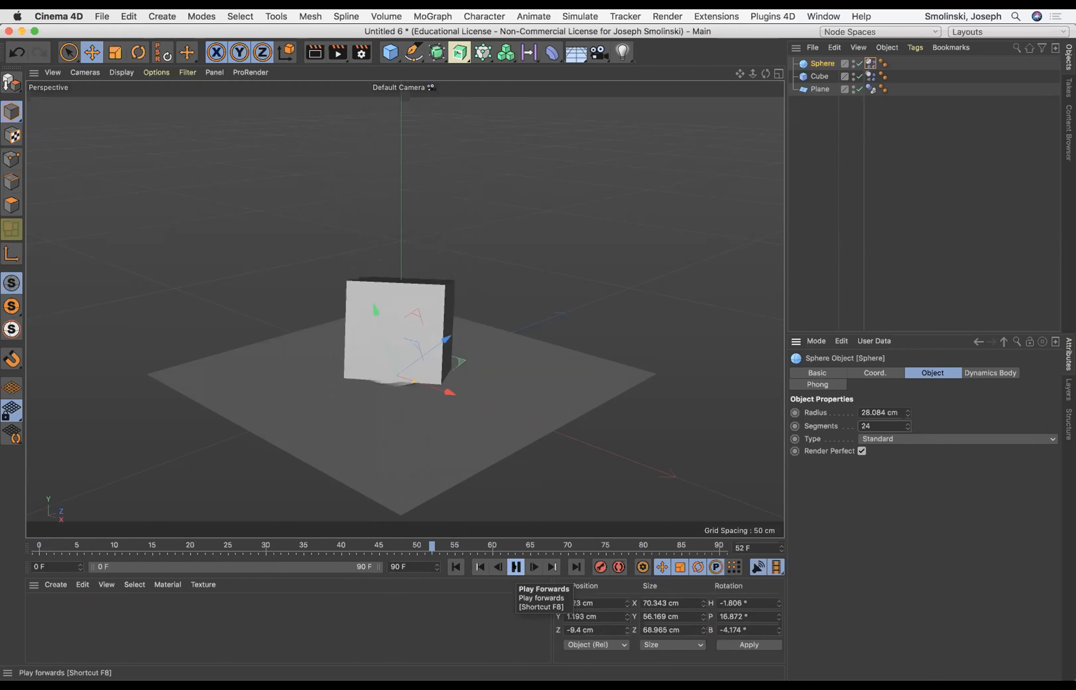
click(515, 568)
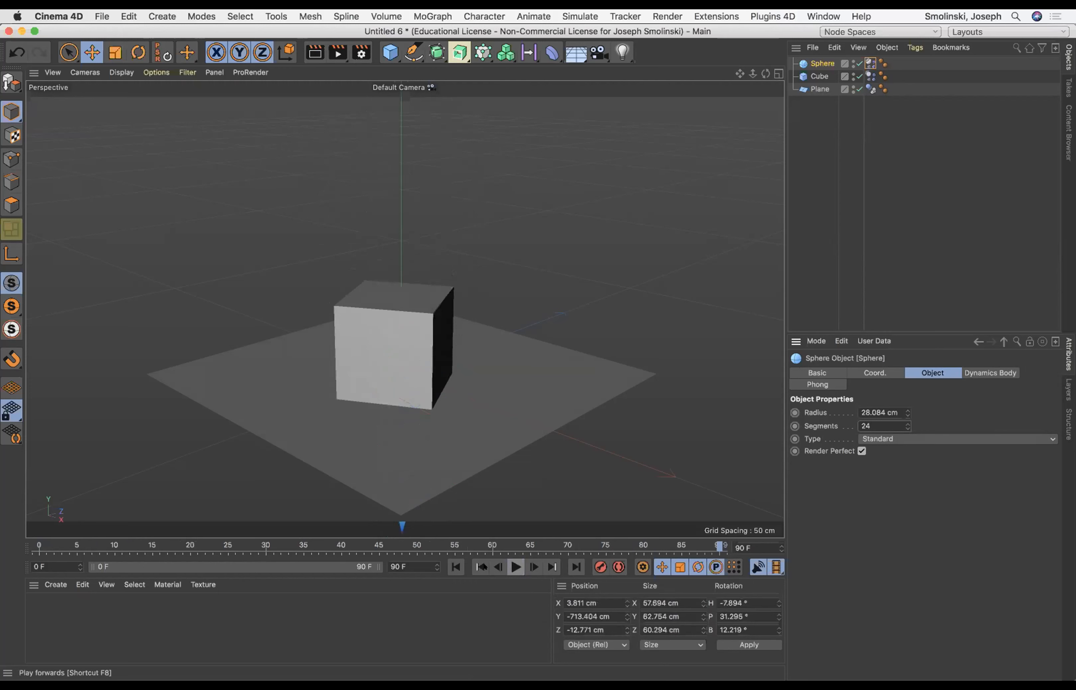
click(456, 567)
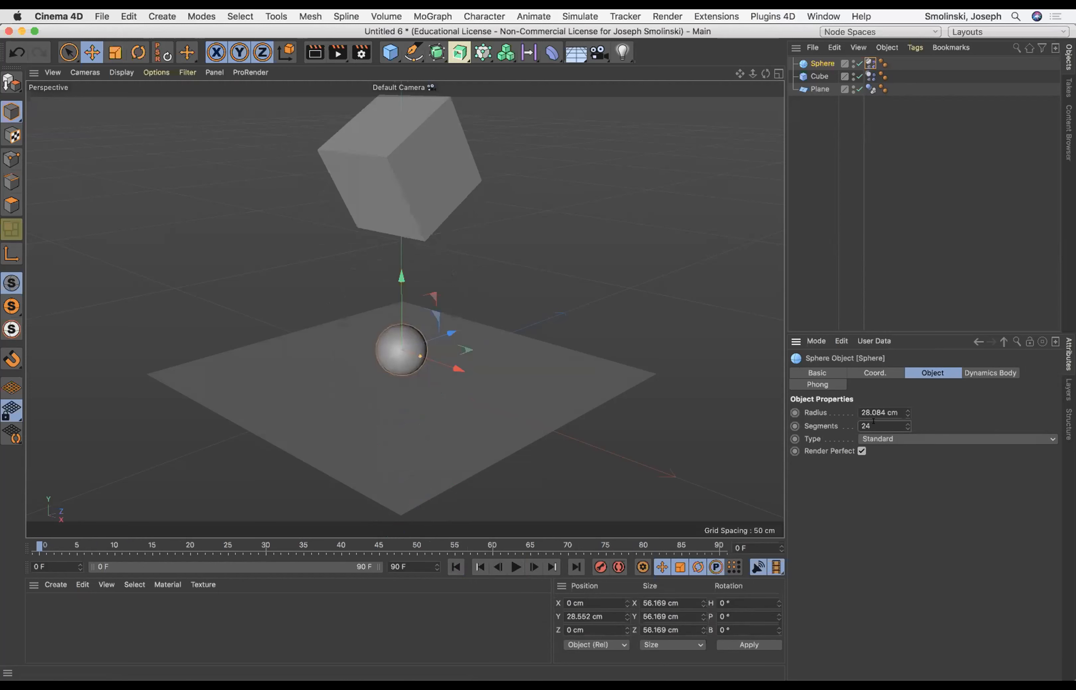
Step: Set the sphere's segments to 36, play the simulation, and return to the first frame
key(BackSpace)
key(BackSpace)
text(36)
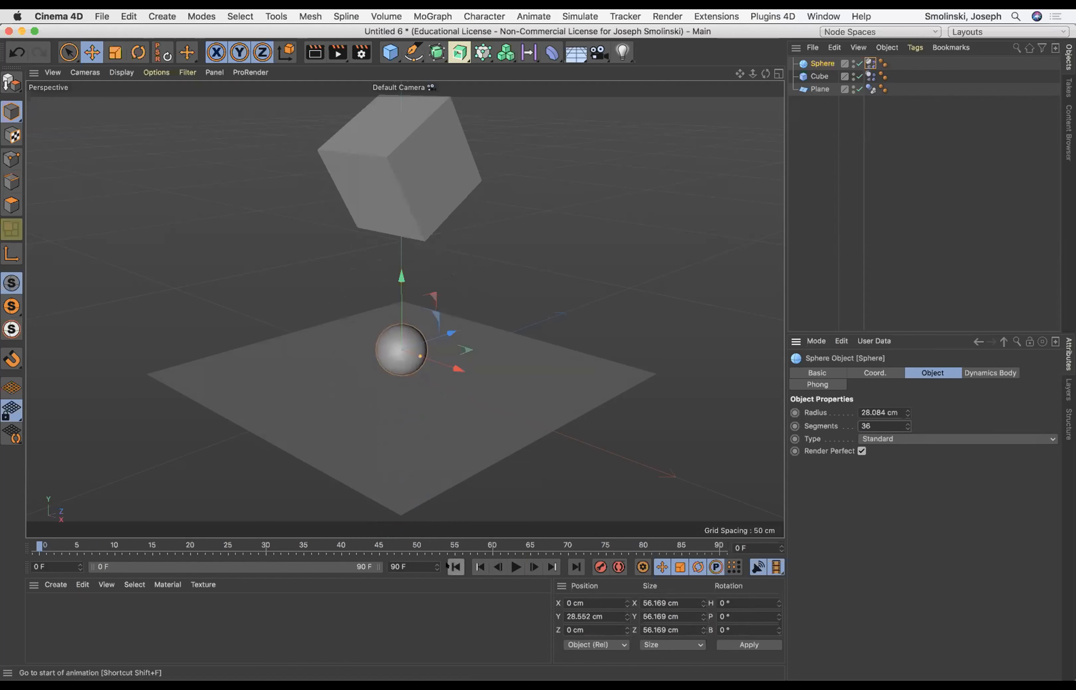
click(508, 567)
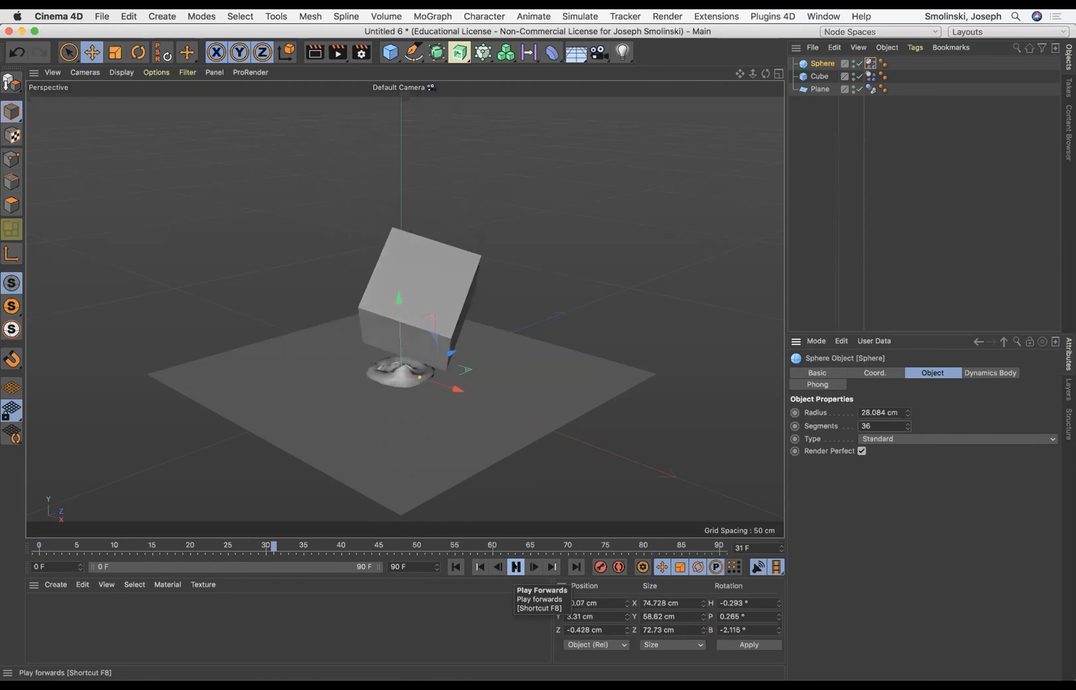
click(516, 567)
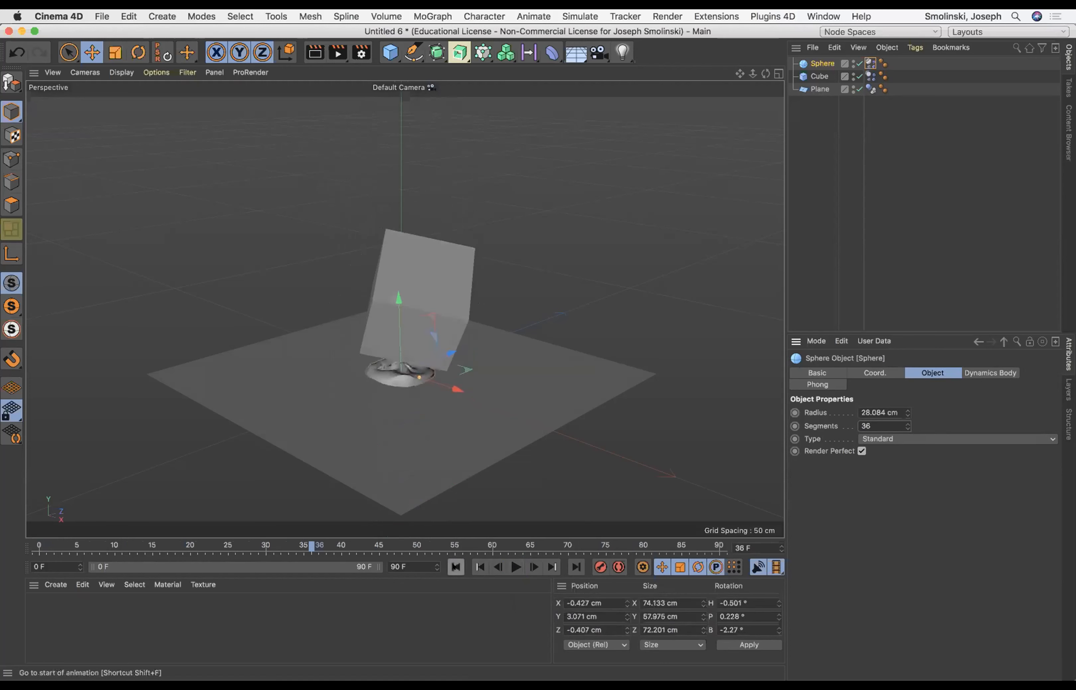
click(455, 567)
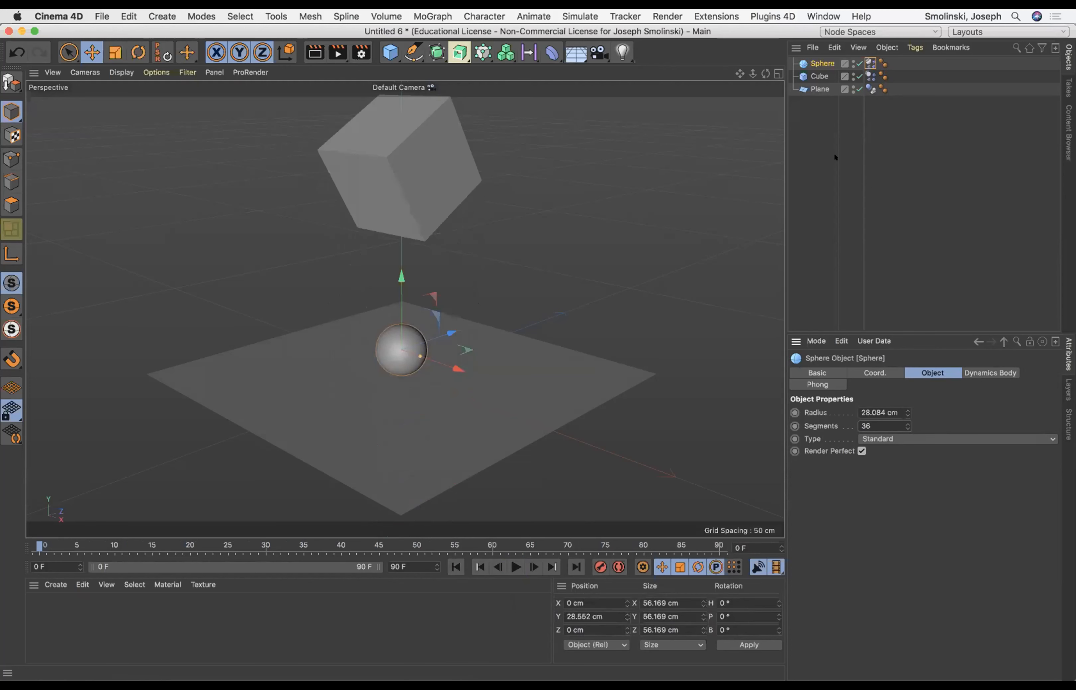
Step: Set the structural spring Damping in the sphere's soft body settings to 80 % and play the simulation
click(870, 63)
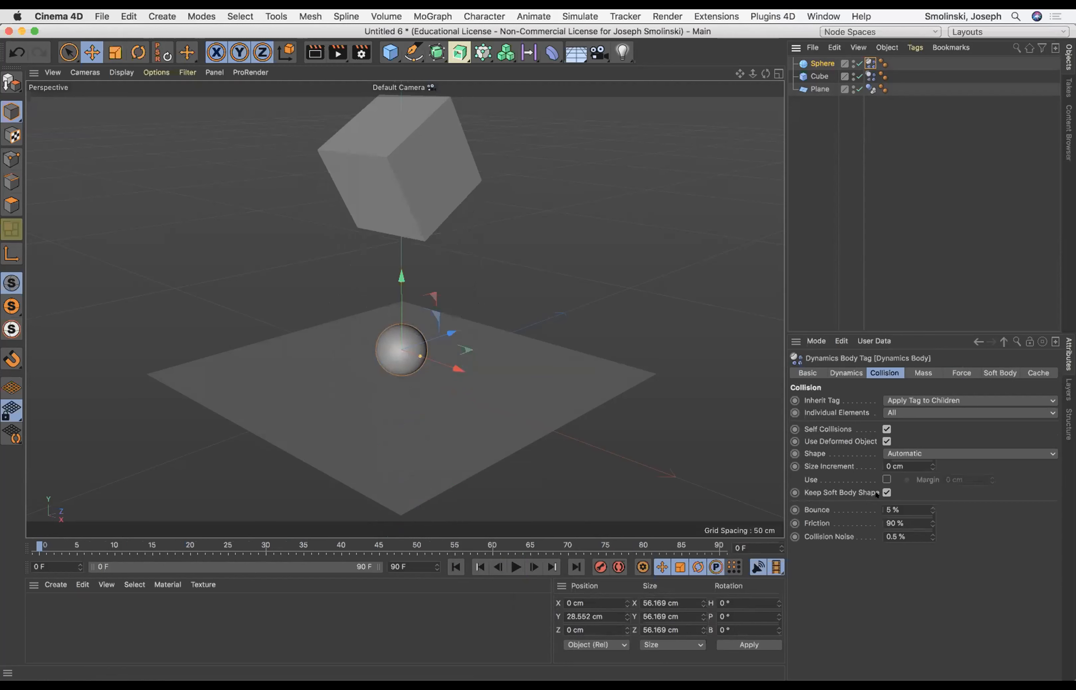
click(916, 372)
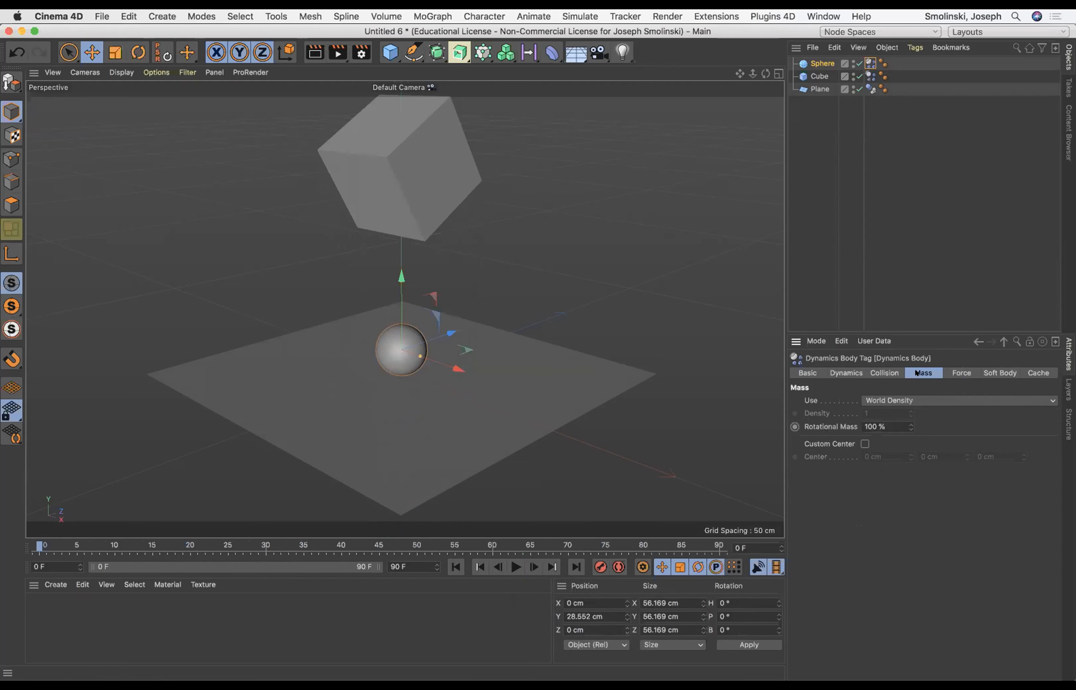
click(954, 372)
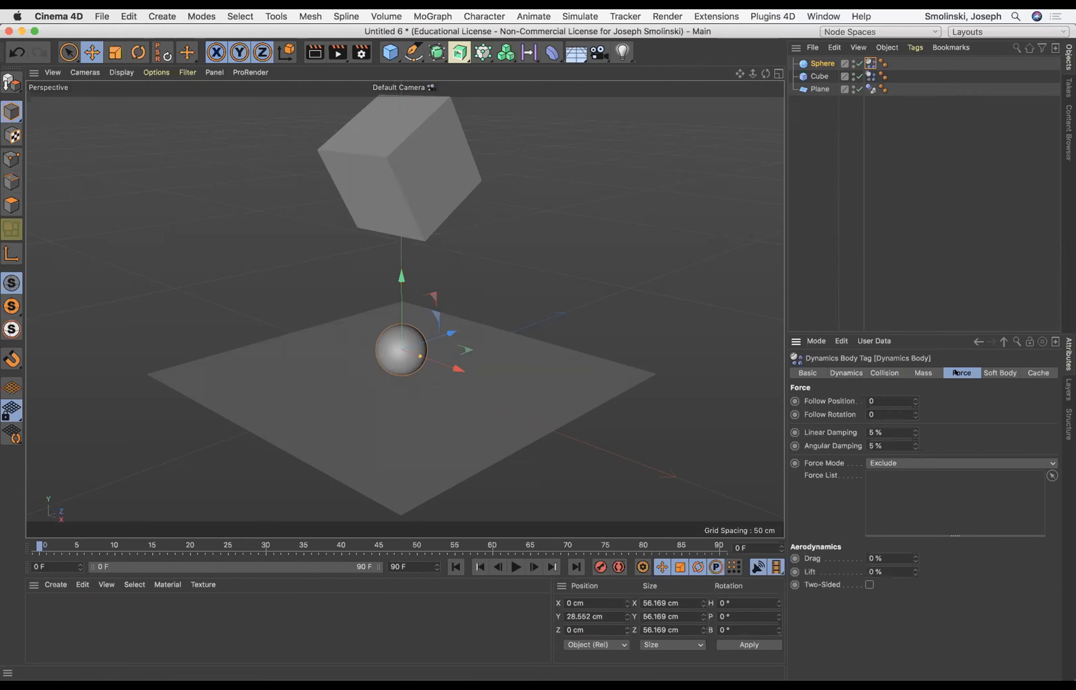
click(997, 373)
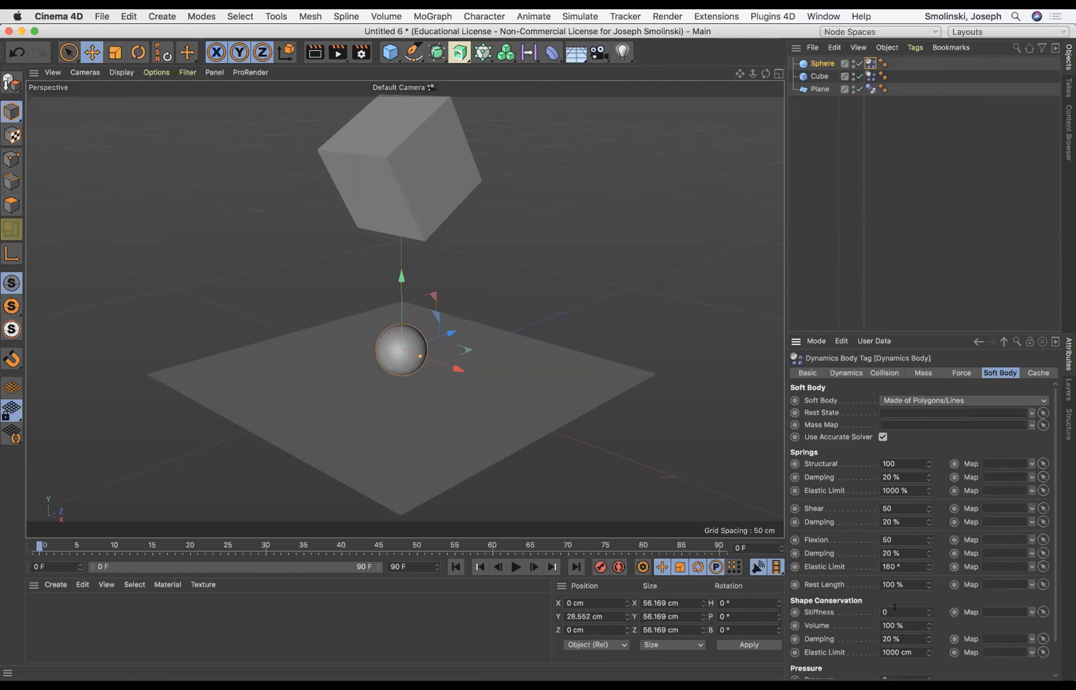
scroll(935, 589, down, 2)
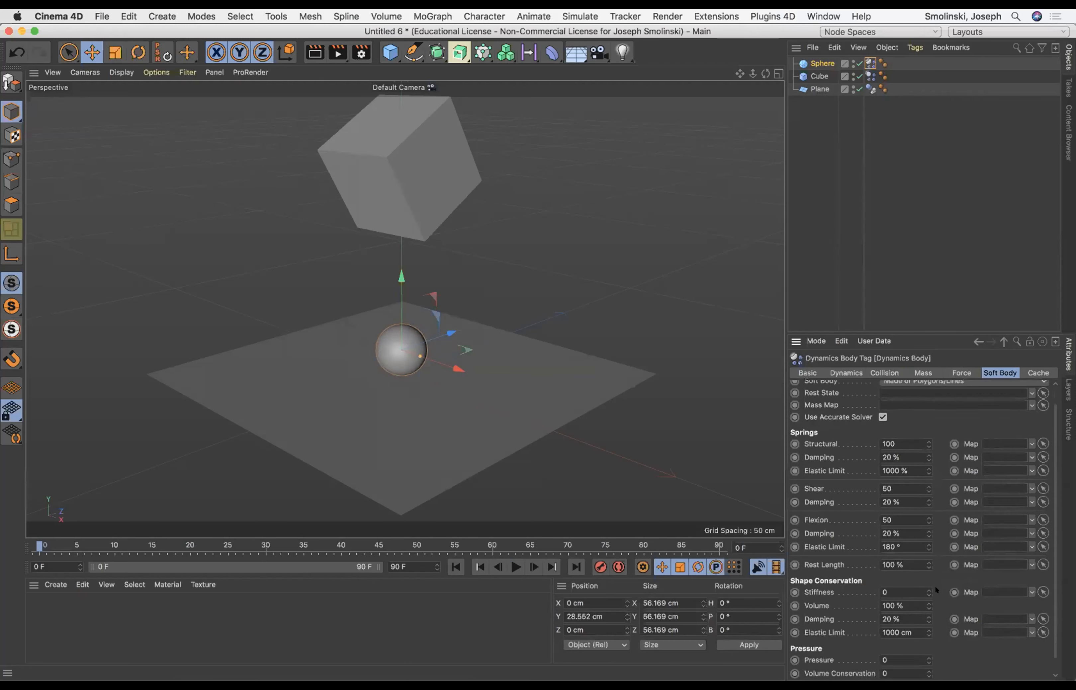
scroll(935, 590, up, 3)
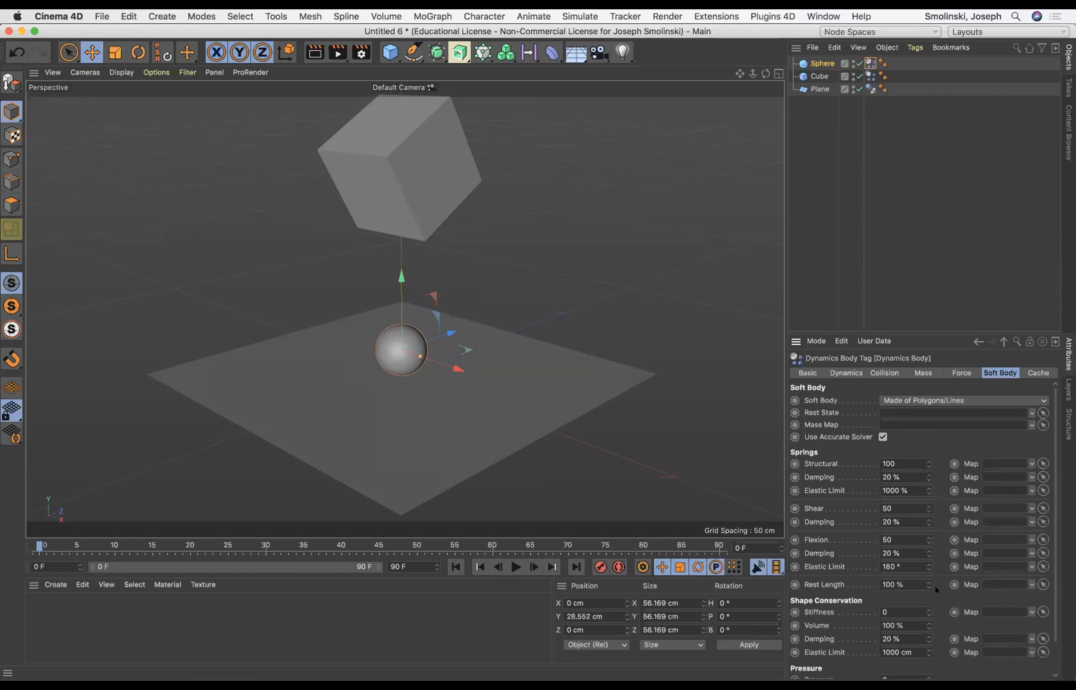
scroll(935, 590, down, 2)
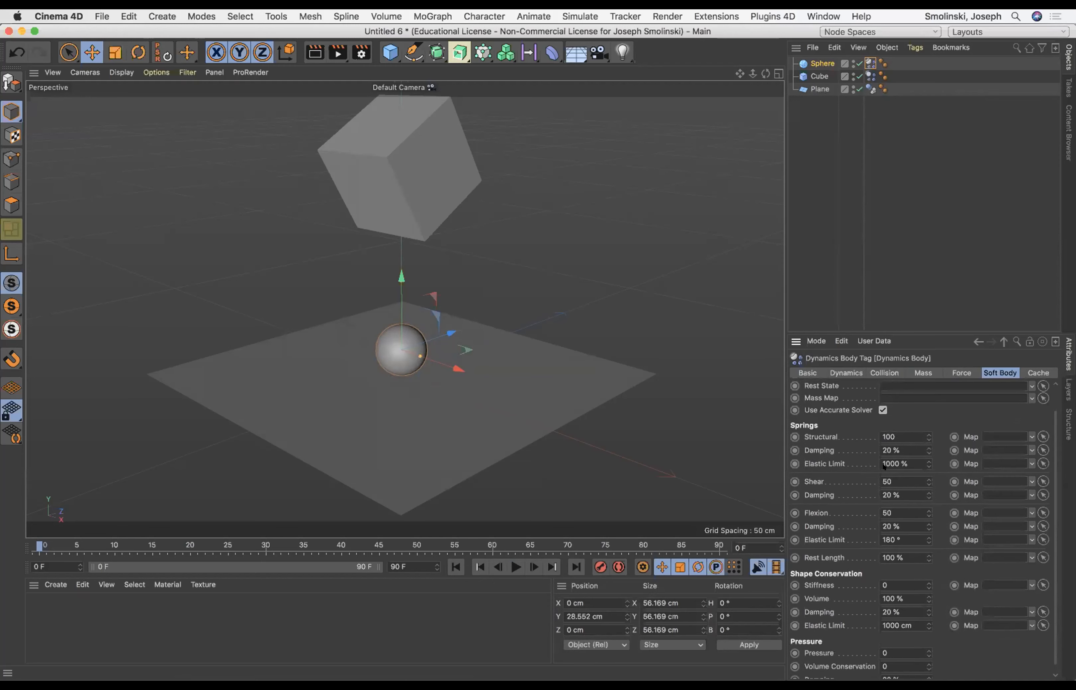
double_click(887, 448)
text(80)
click(510, 568)
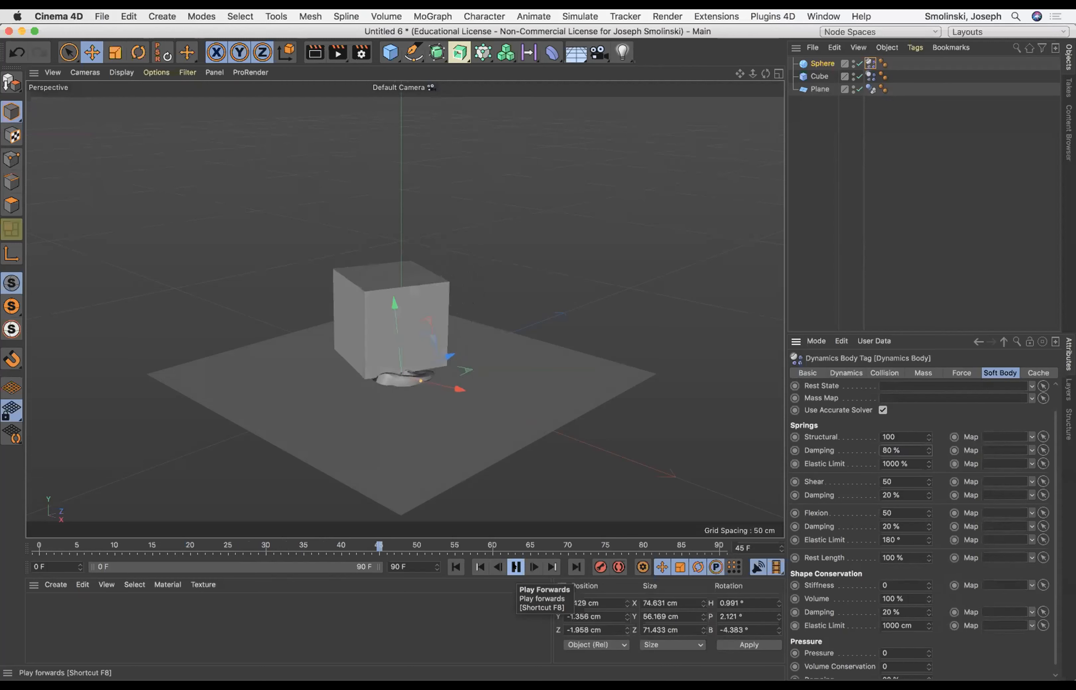
Step: Stop the running simulation, replay it from the start to about frame 7, and return to the first frame
click(505, 568)
click(456, 567)
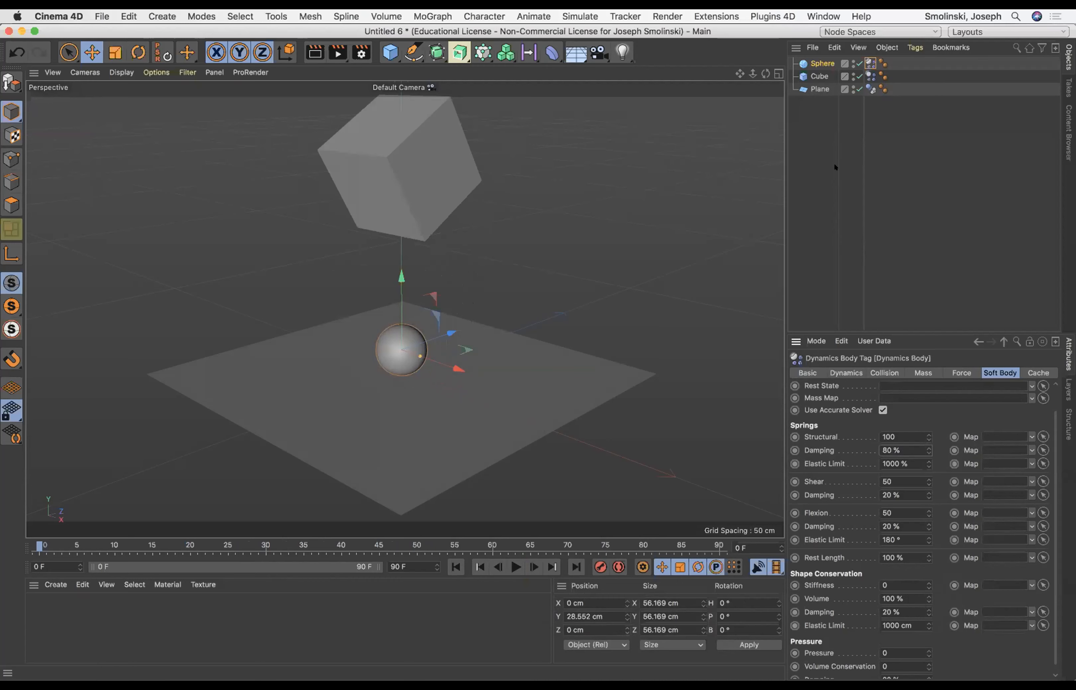
click(814, 75)
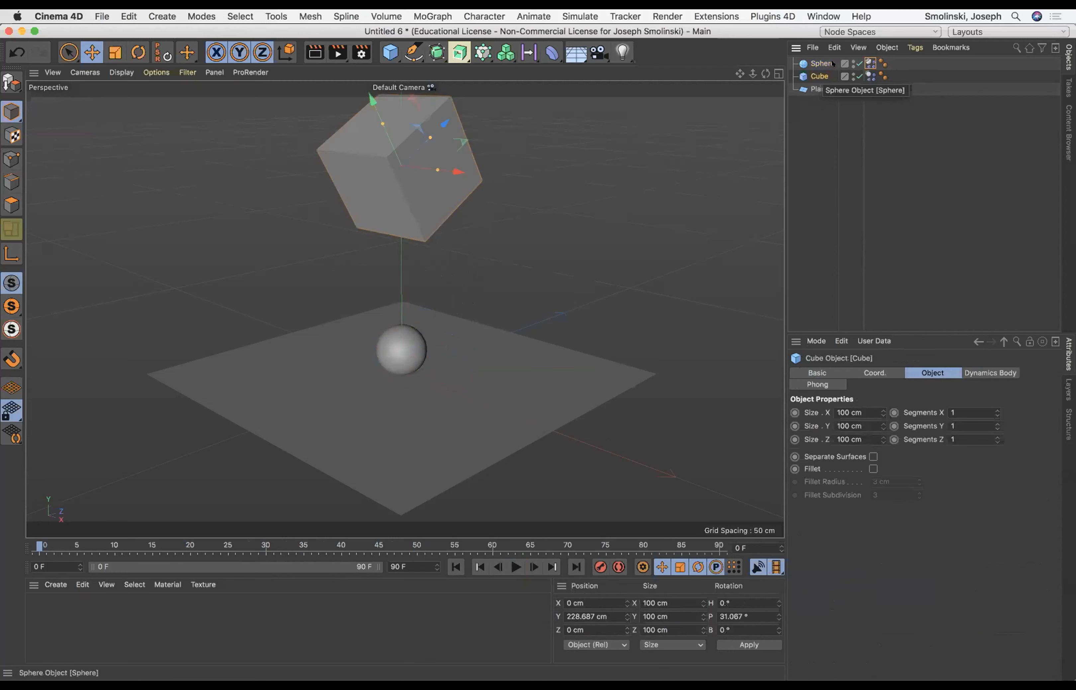
click(865, 63)
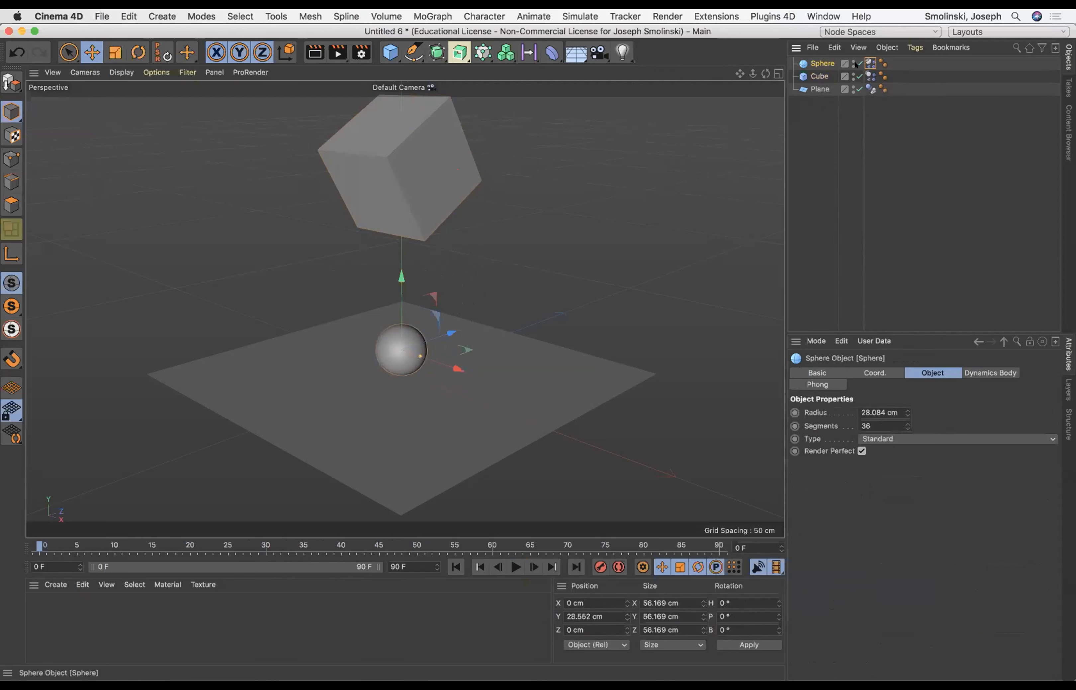
click(515, 567)
click(515, 567)
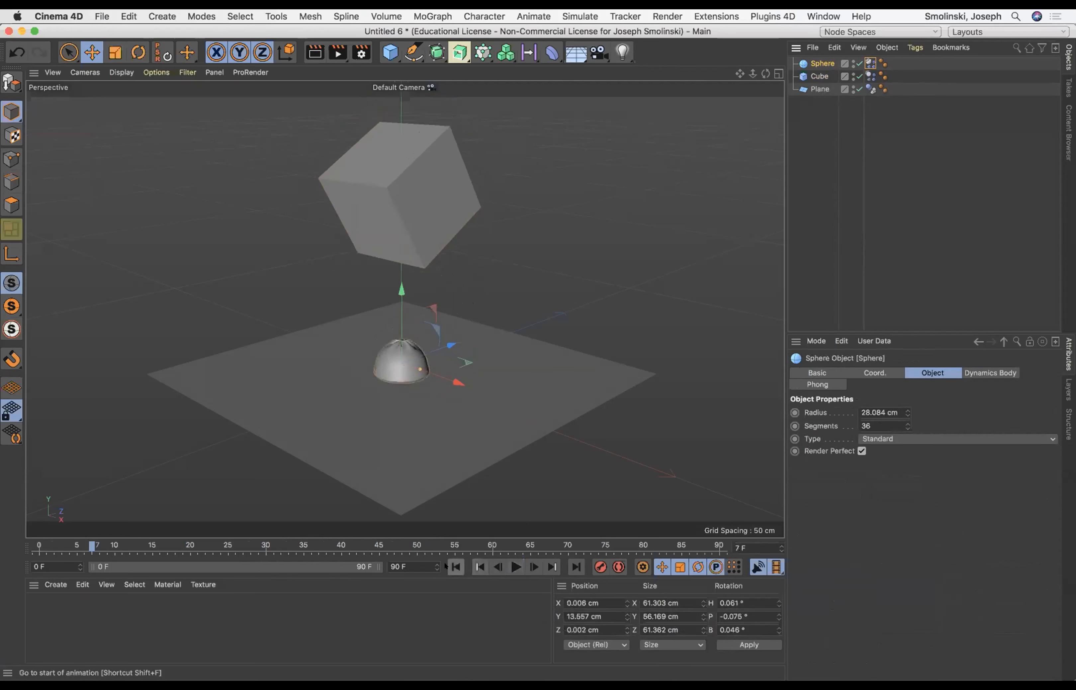
click(455, 567)
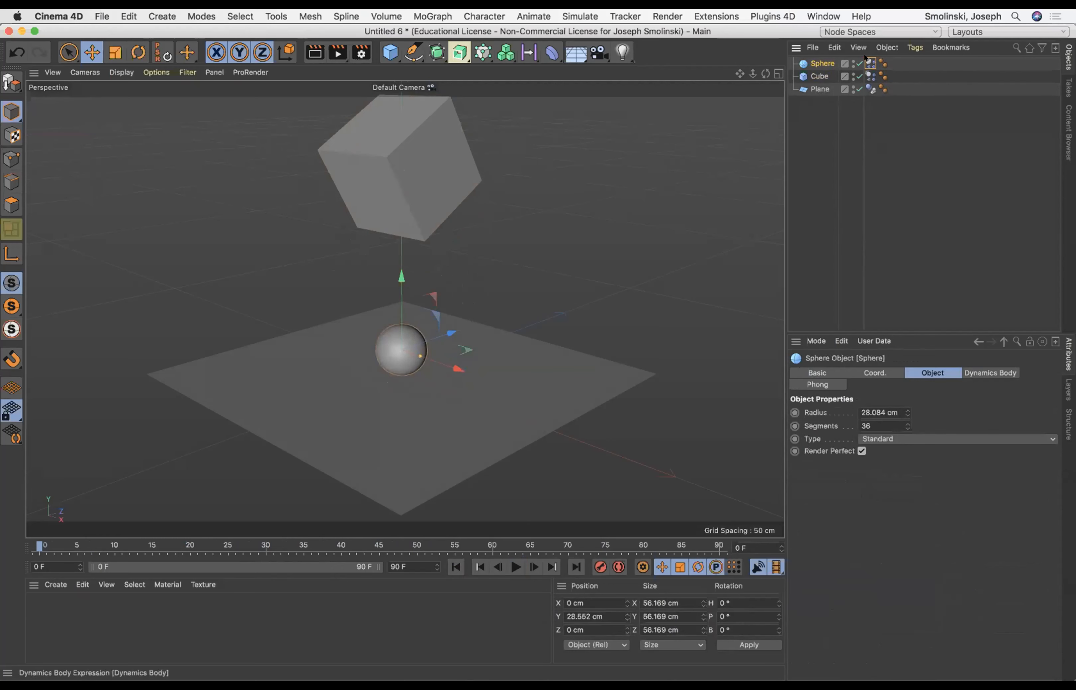
Step: Turn on automatic keyframing and key the sphere's Dynamics Body Enabled setting as off at frame 0
click(871, 64)
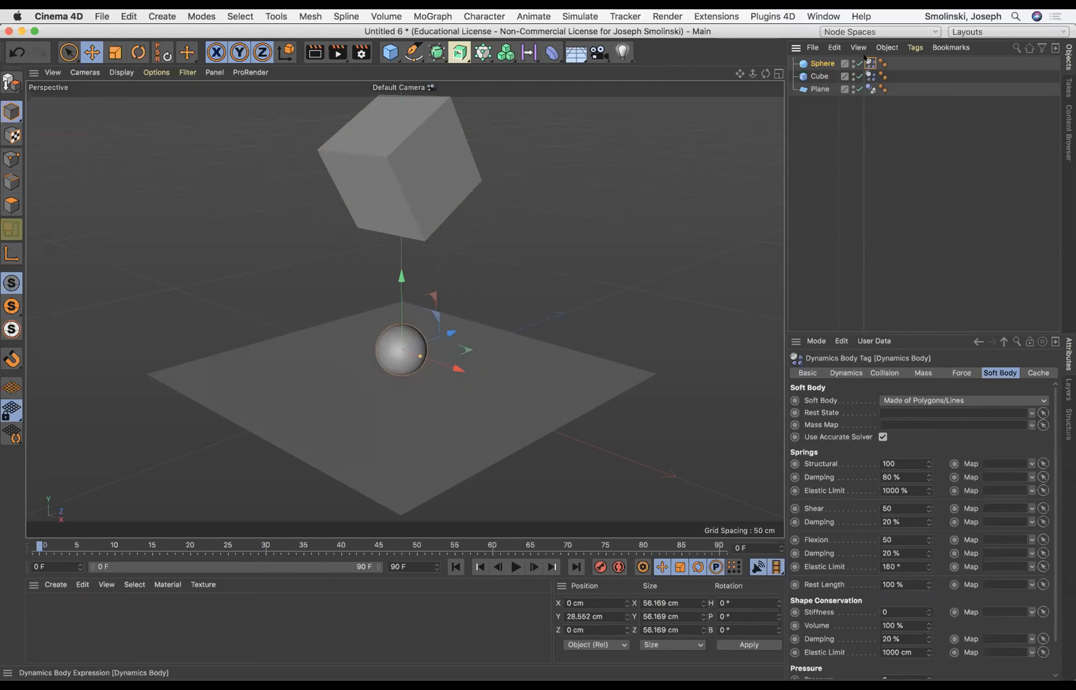
click(805, 373)
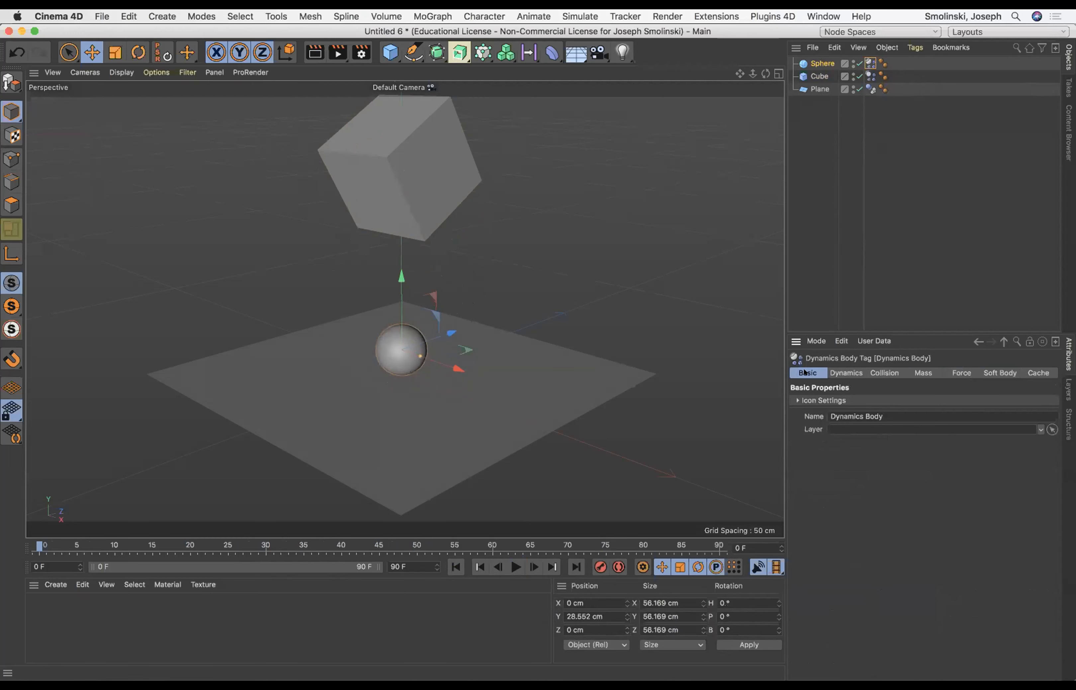
click(845, 372)
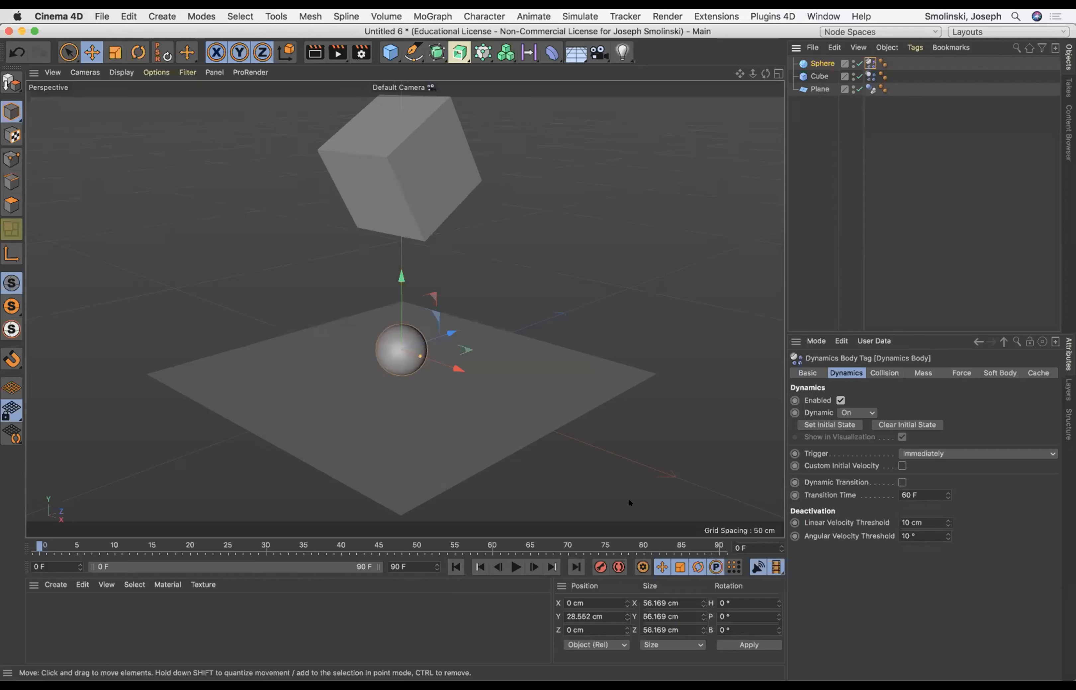
click(618, 568)
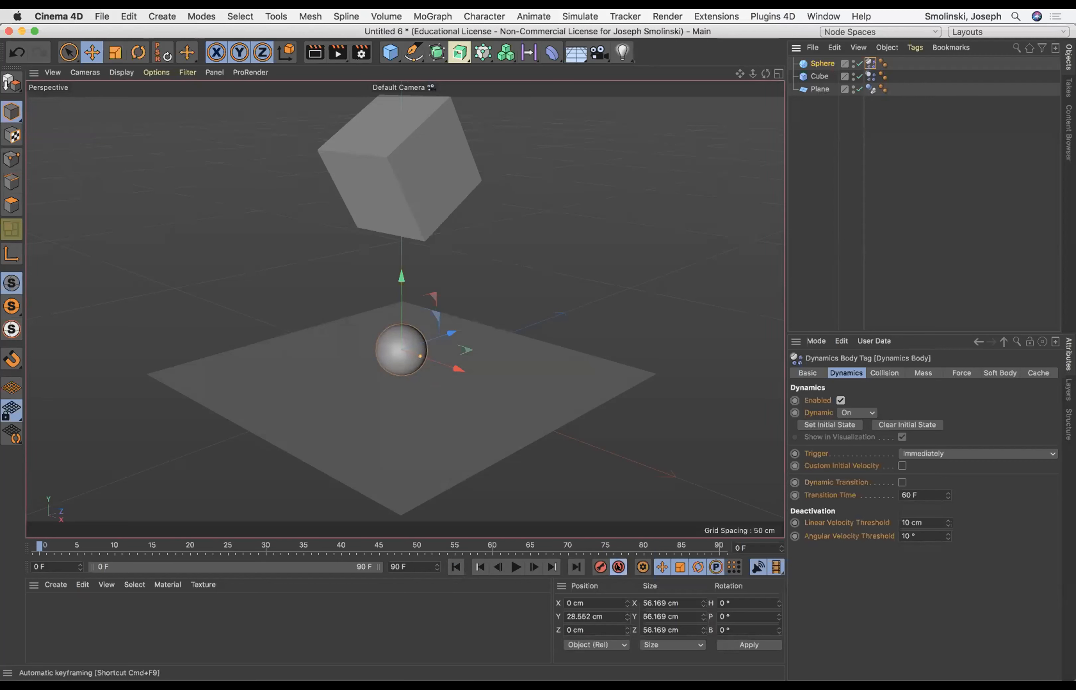
click(837, 398)
click(794, 401)
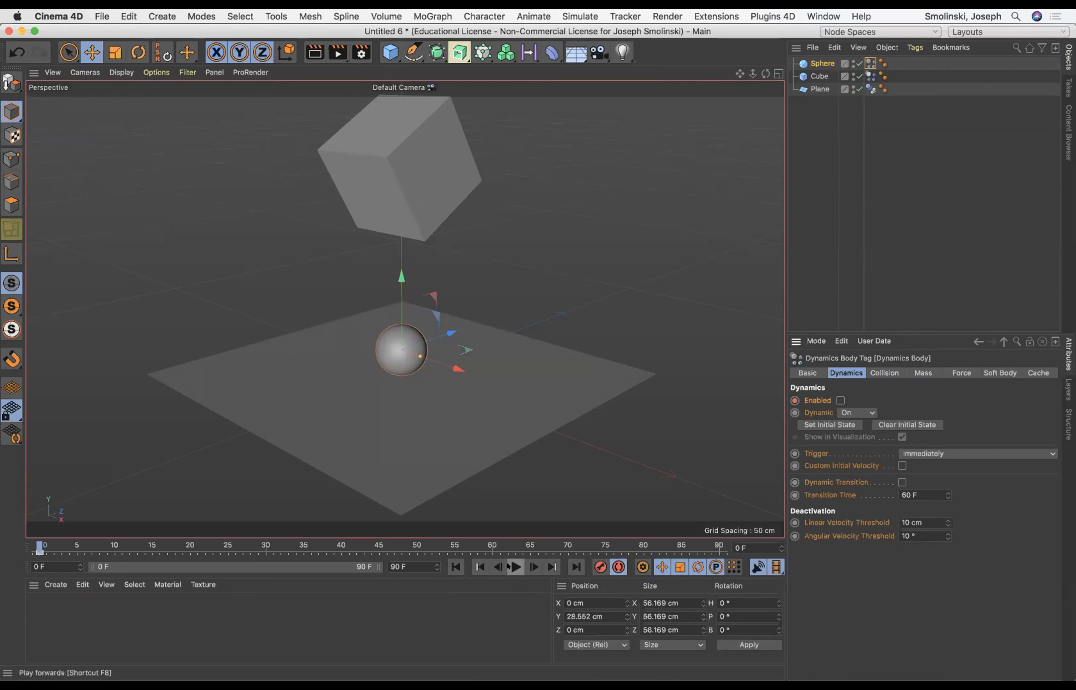
Step: Advance the simulation to frame 14, where the cube meets the sphere, and key the sphere's dynamics Enabled setting as on
click(509, 567)
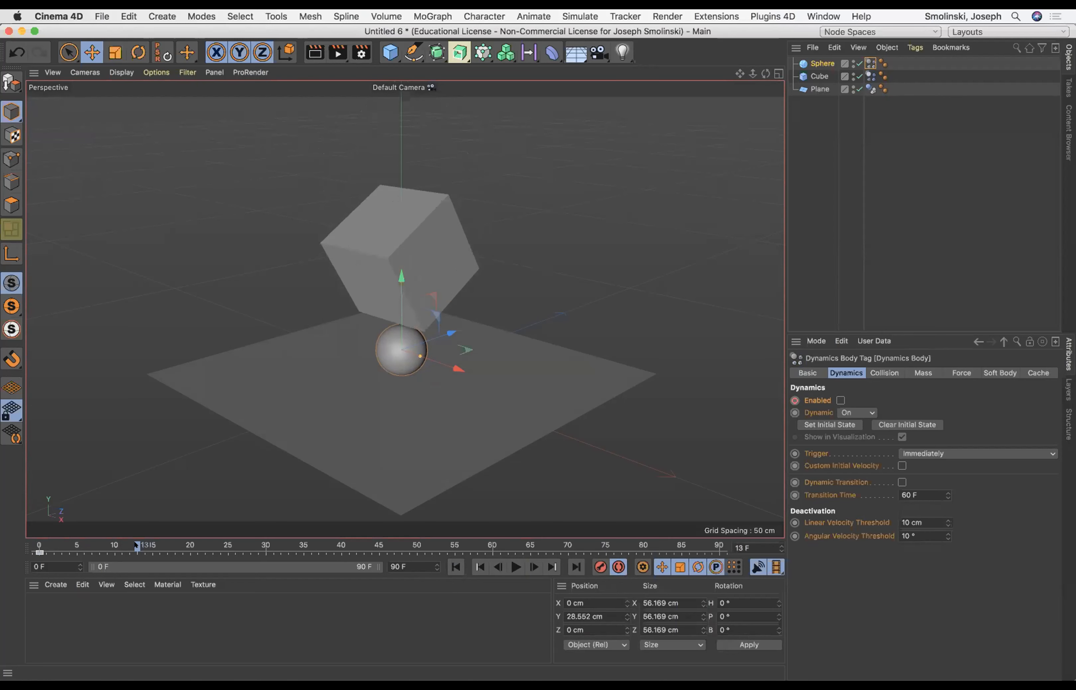
drag(138, 546, 139, 546)
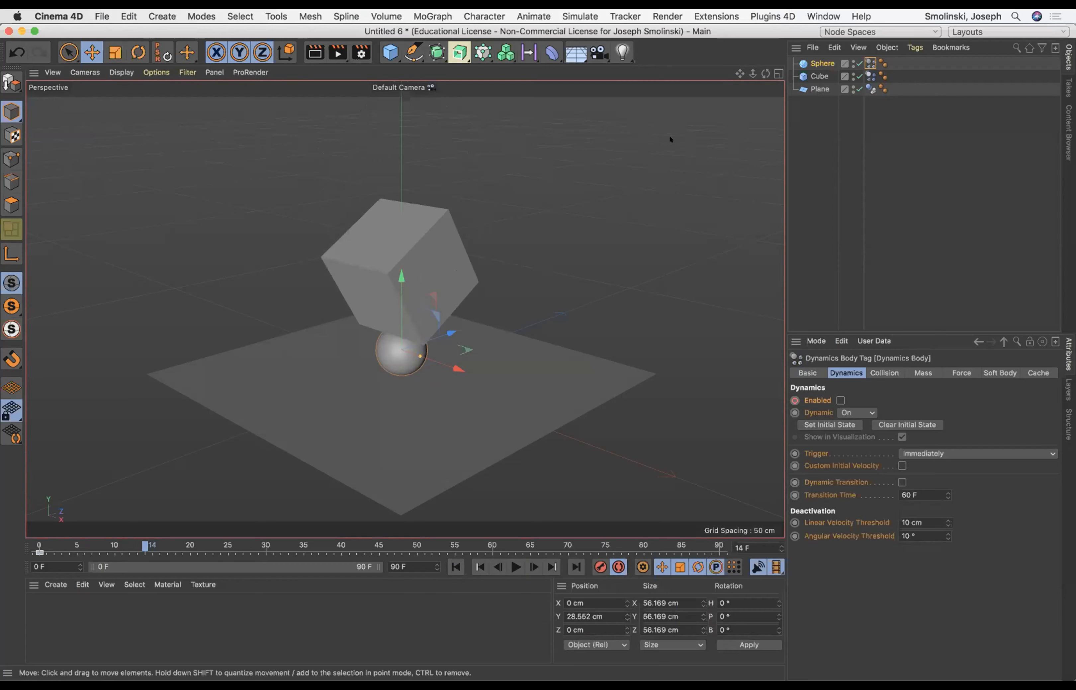
mouse_move(765, 74)
mouse_down()
mouse_move(741, 43)
mouse_move(708, 40)
mouse_move(762, 73)
mouse_up()
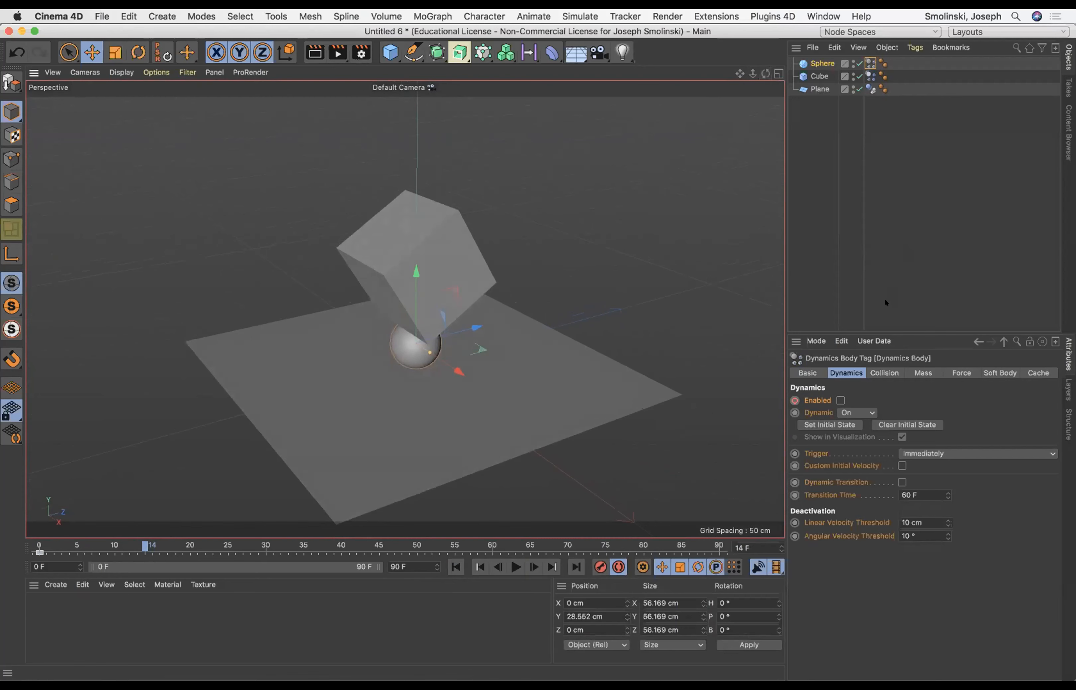
click(838, 399)
click(840, 400)
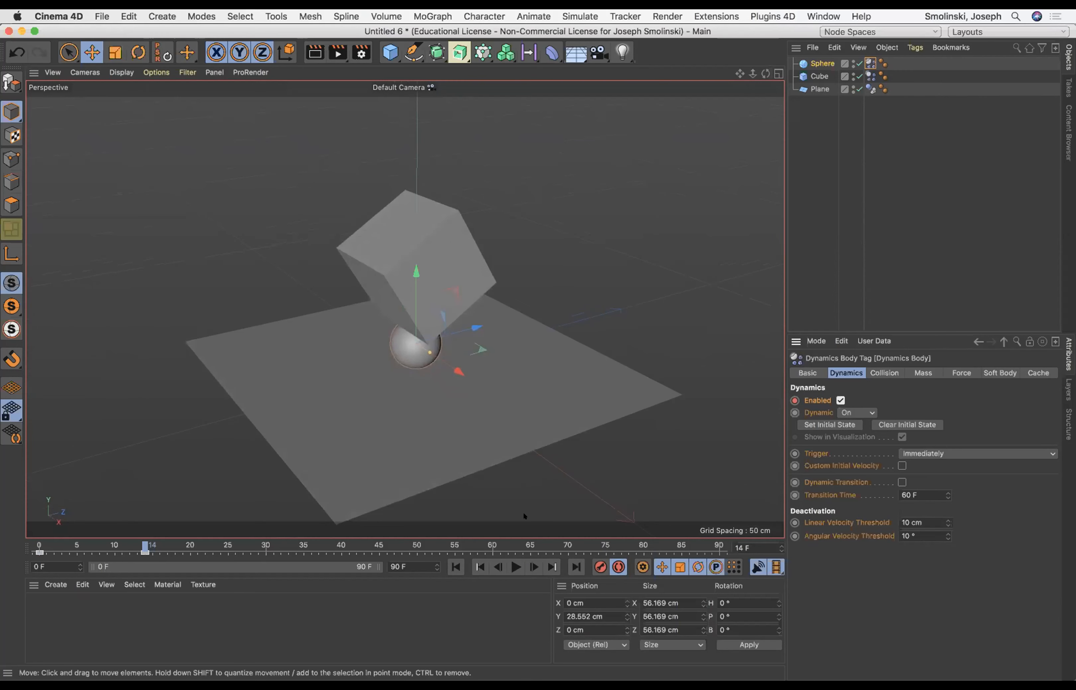
Step: Play the simulation from the first frame to check the sphere's keyed dynamics activation, and stop it
click(455, 567)
click(515, 567)
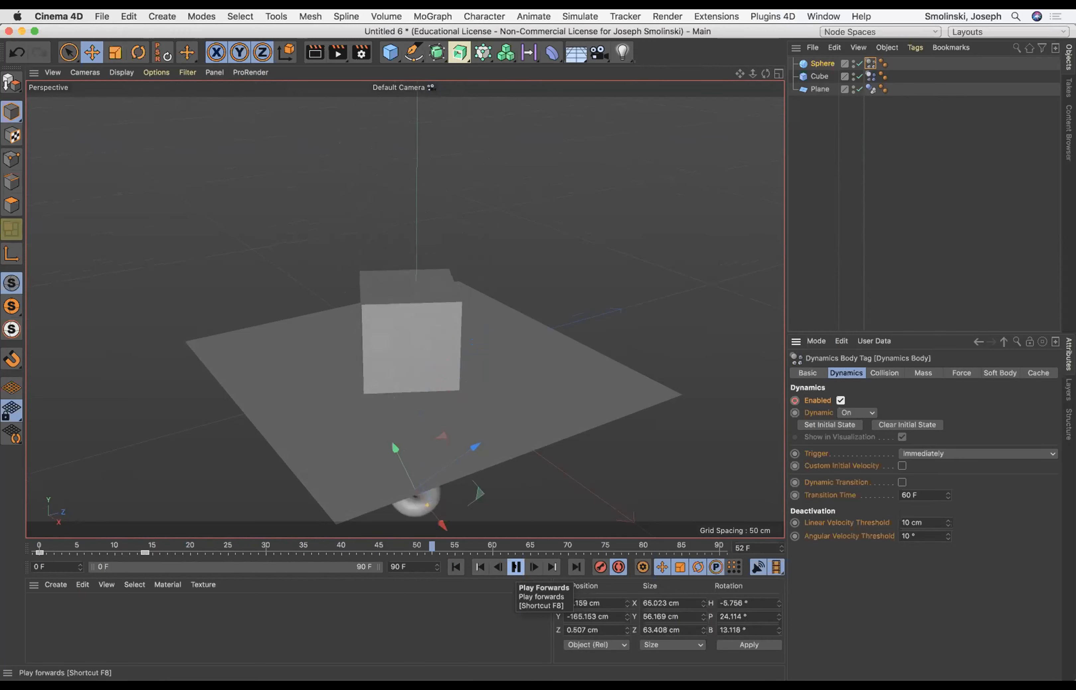
click(516, 568)
Step: Examine the cube's impact on the sphere up close by replaying the simulation from frame 0 to about frame 40
drag(765, 74, 762, 13)
drag(750, 75, 741, 49)
click(455, 567)
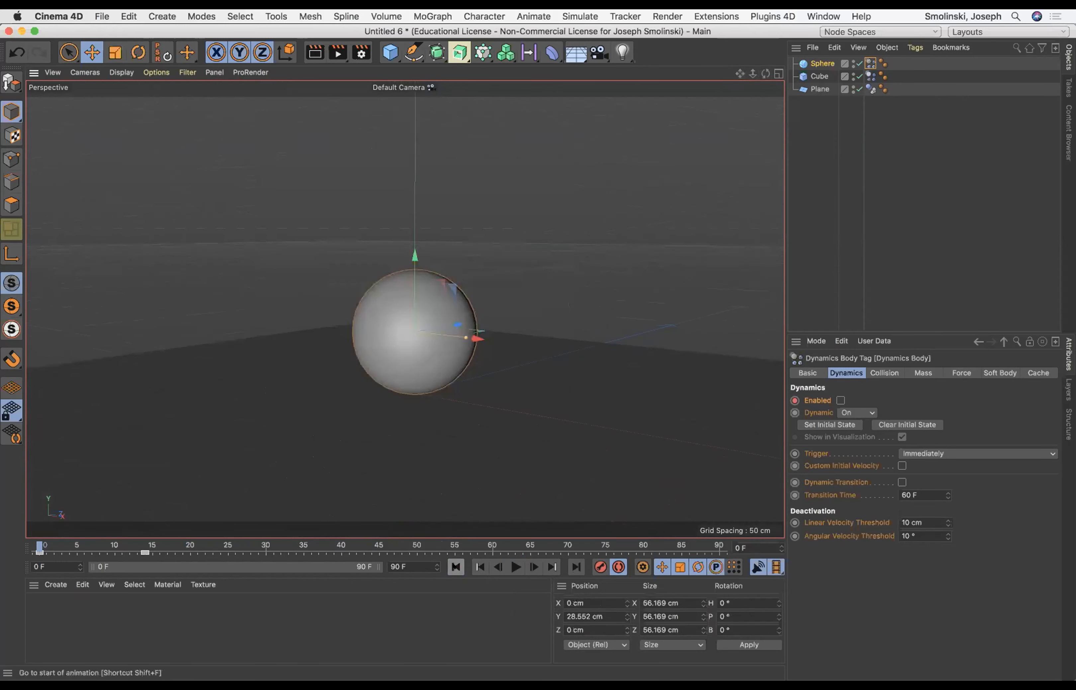
click(513, 568)
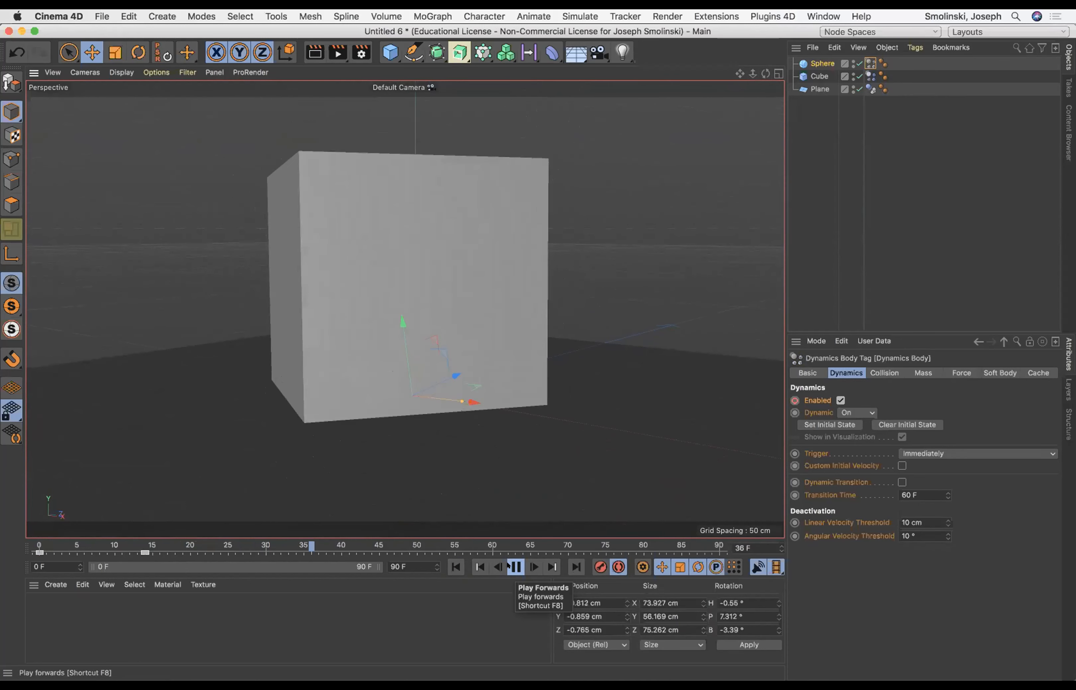
click(510, 567)
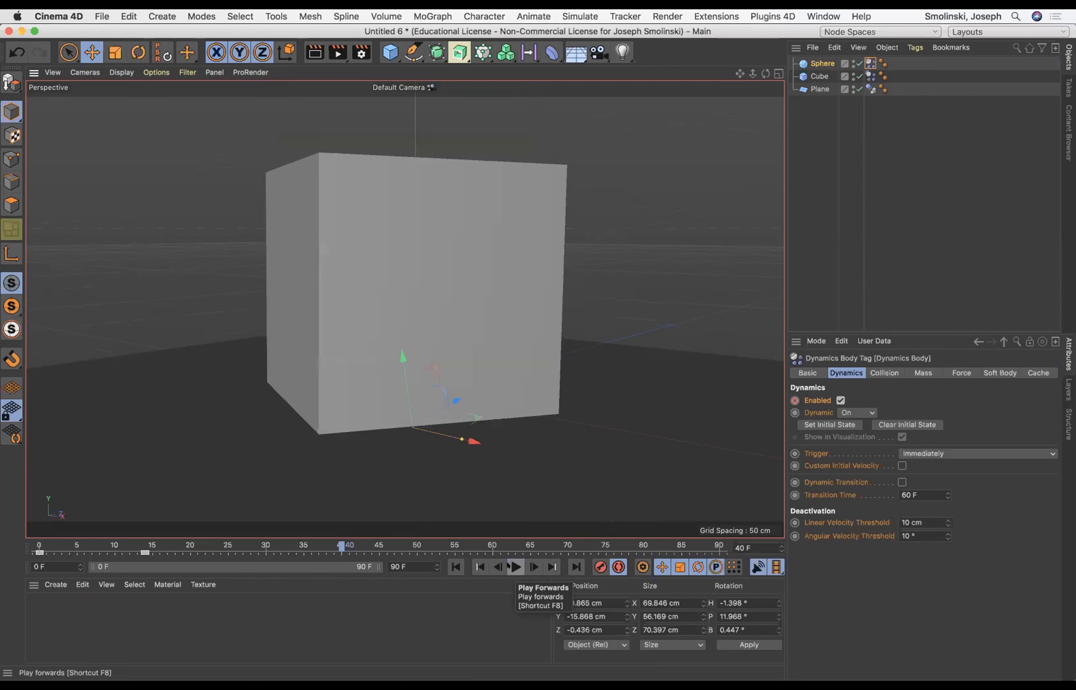